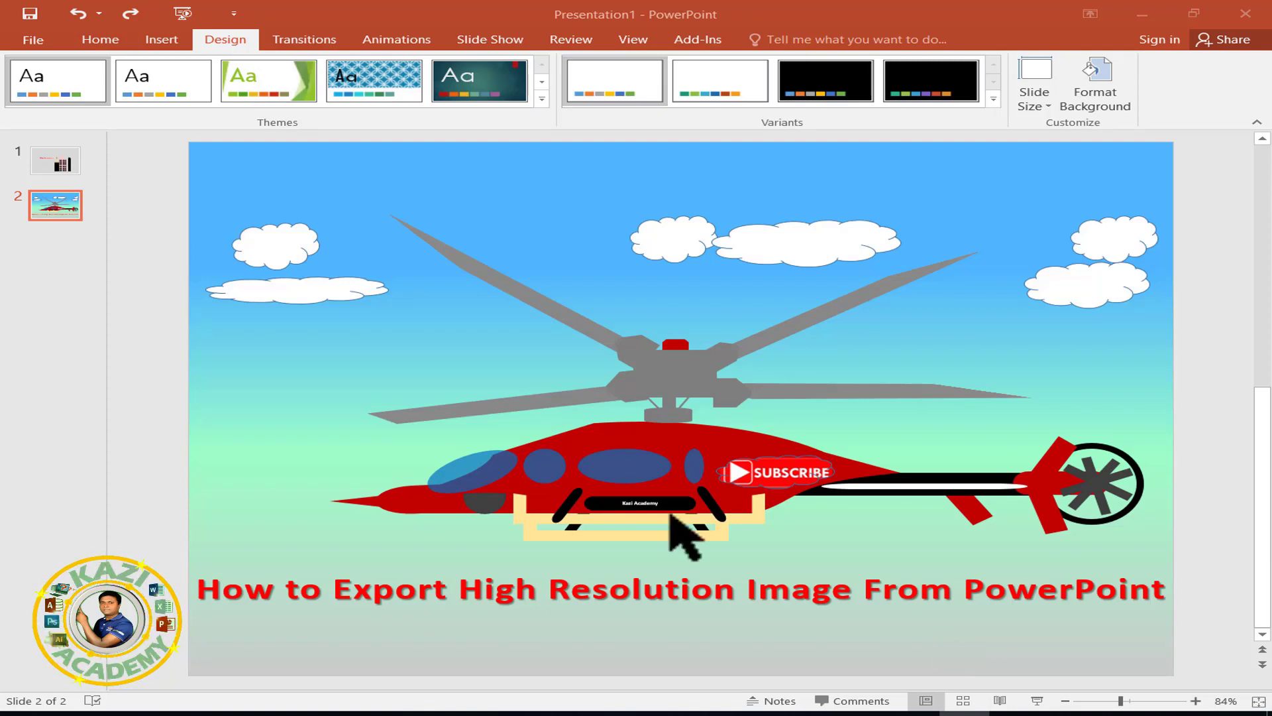
Step: Open the Custom Slide Size dialog from the Design tab's Slide Size menu
{"action": "left_click", "coordinate": [225, 41]}
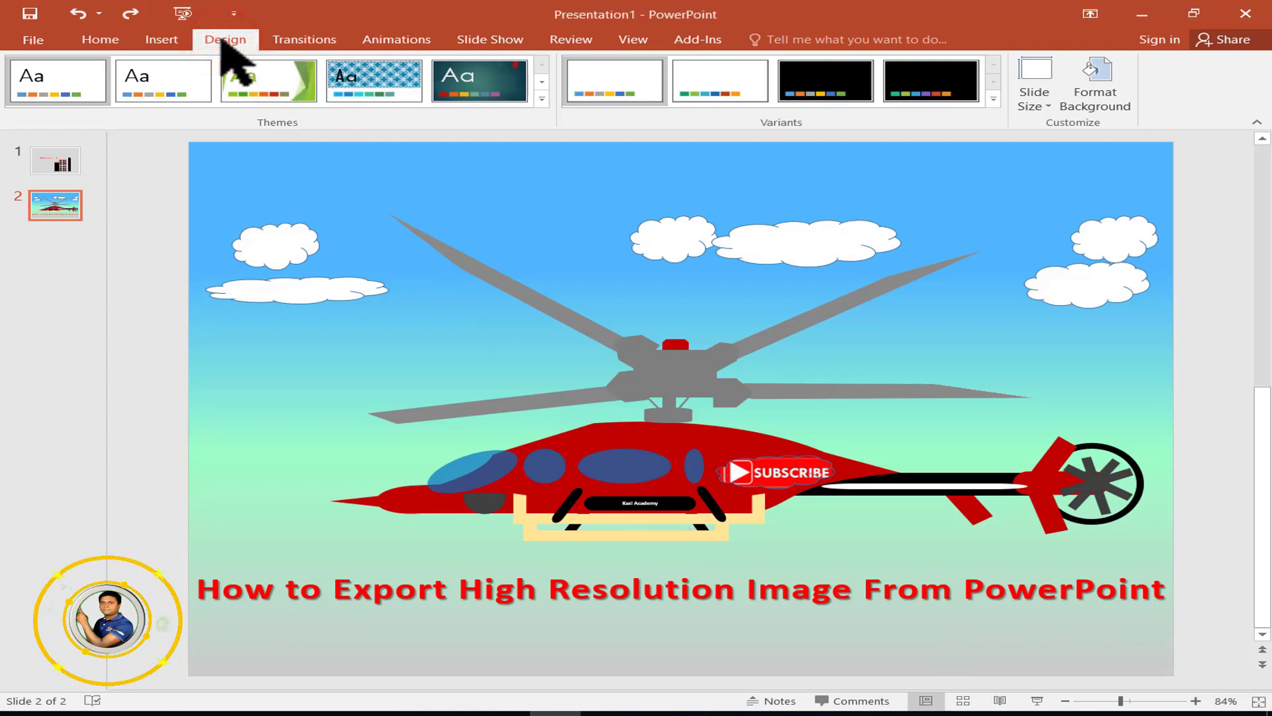
{"action": "left_click", "coordinate": [1046, 104]}
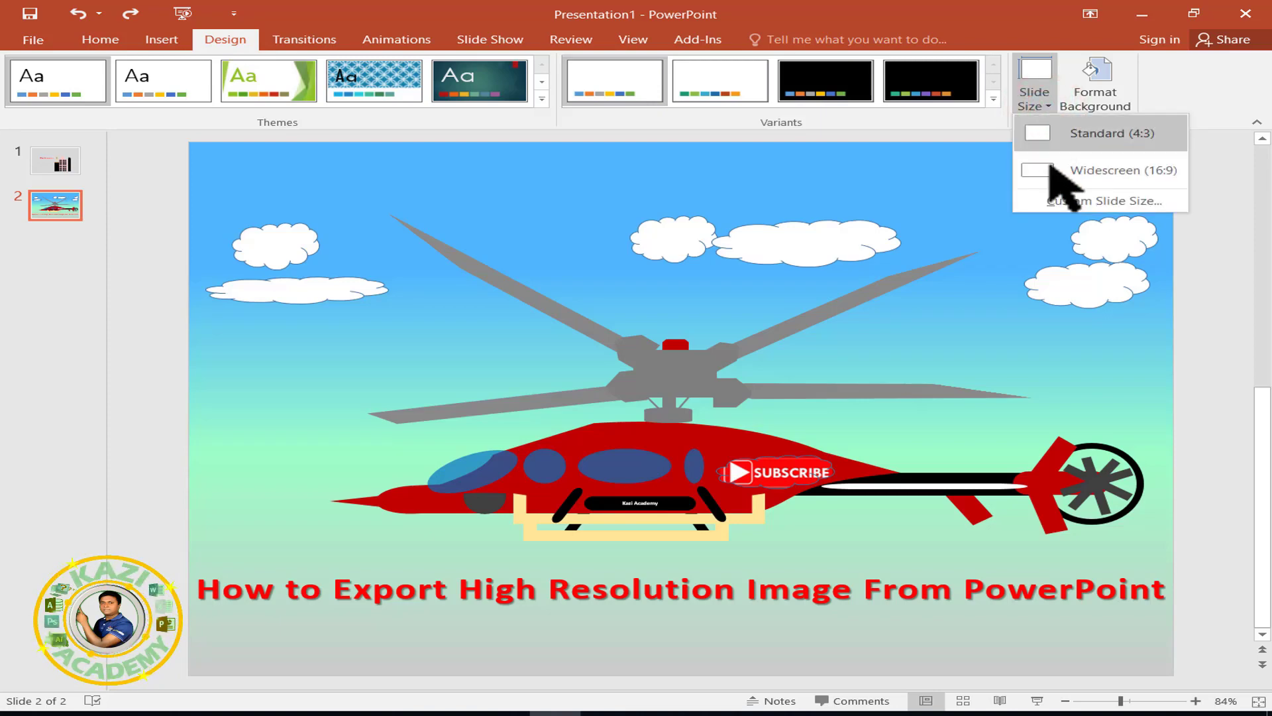
{"action": "left_click", "coordinate": [1113, 202]}
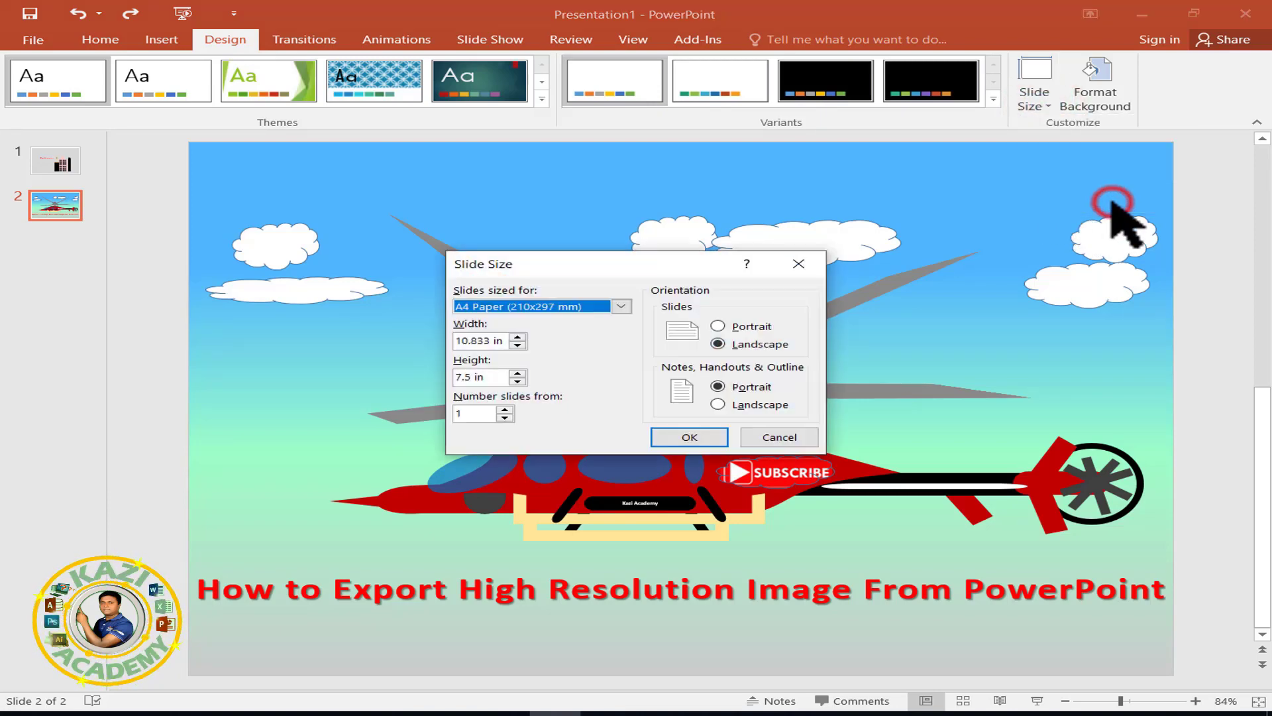
{"action": "left_click_drag", "start_coordinate": [669, 259], "coordinate": [762, 187]}
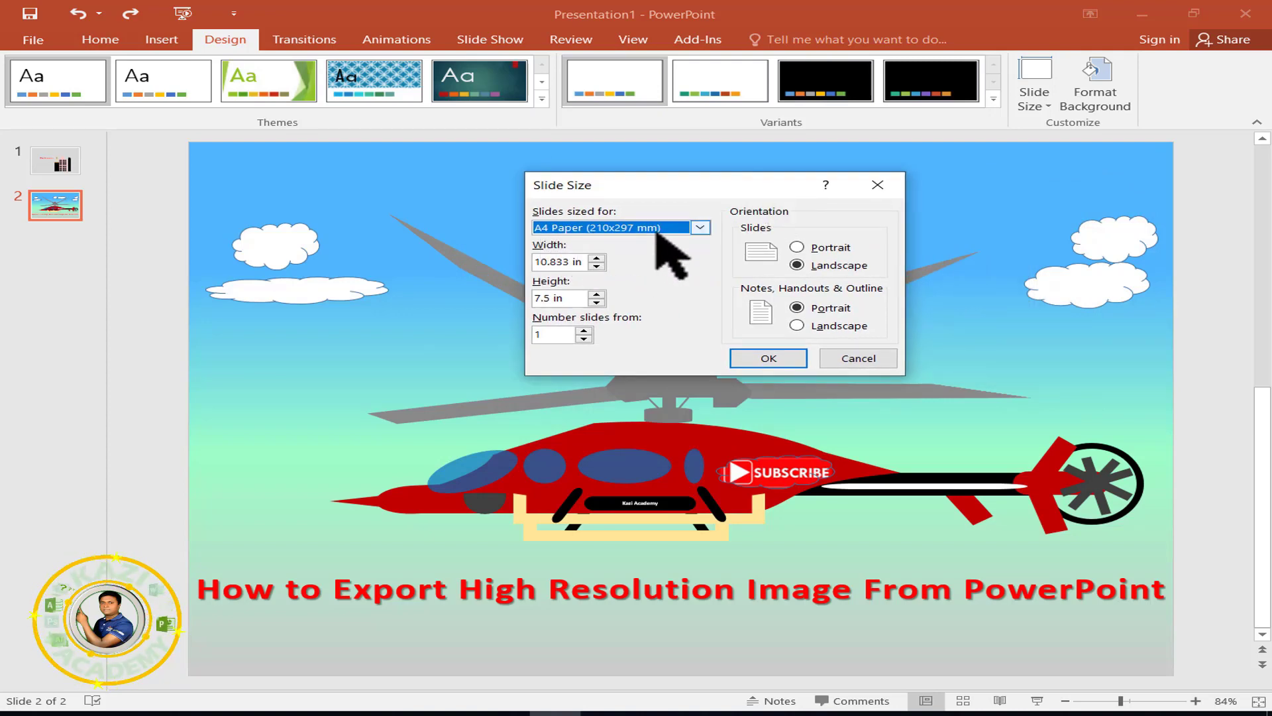
{"action": "mouse_move", "coordinate": [642, 188]}
{"action": "left_mouse_down"}
{"action": "mouse_move", "coordinate": [802, 225]}
{"action": "mouse_move", "coordinate": [604, 194]}
{"action": "left_mouse_up"}
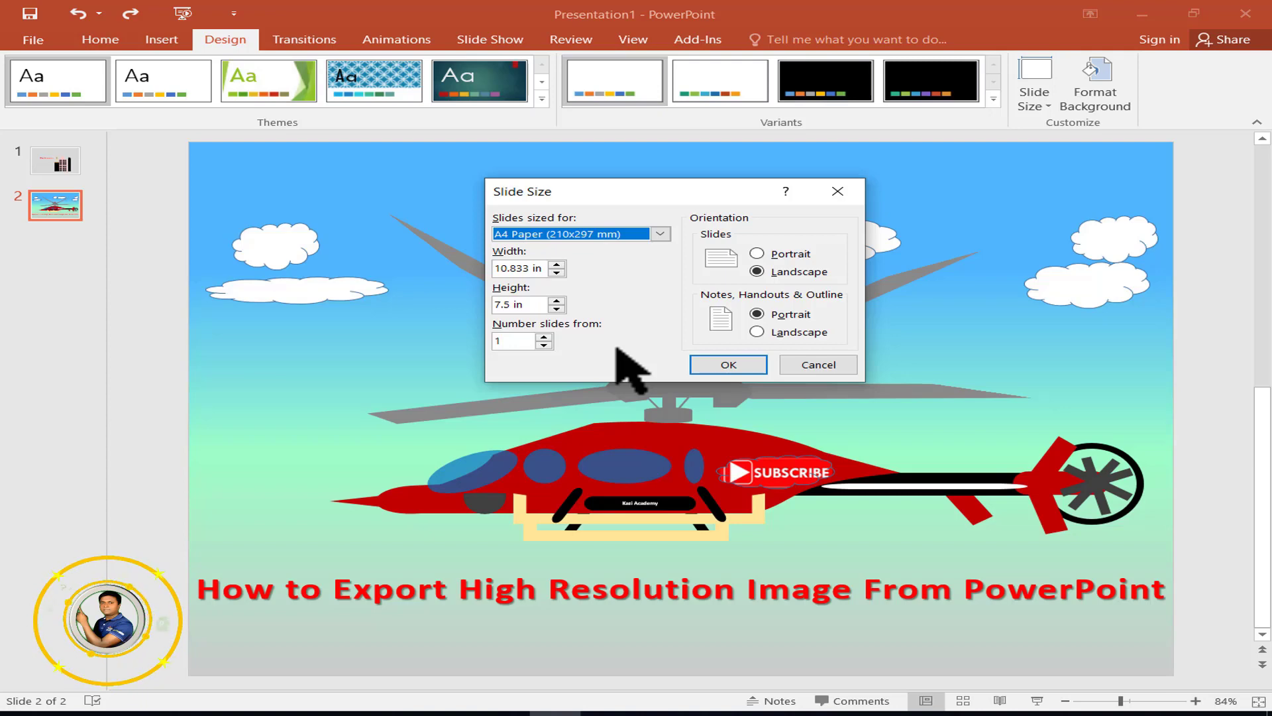
{"action": "mouse_move", "coordinate": [656, 185]}
{"action": "left_mouse_down"}
{"action": "mouse_move", "coordinate": [779, 198]}
{"action": "mouse_move", "coordinate": [782, 272]}
{"action": "mouse_move", "coordinate": [786, 212]}
{"action": "mouse_move", "coordinate": [798, 230]}
{"action": "left_mouse_up"}
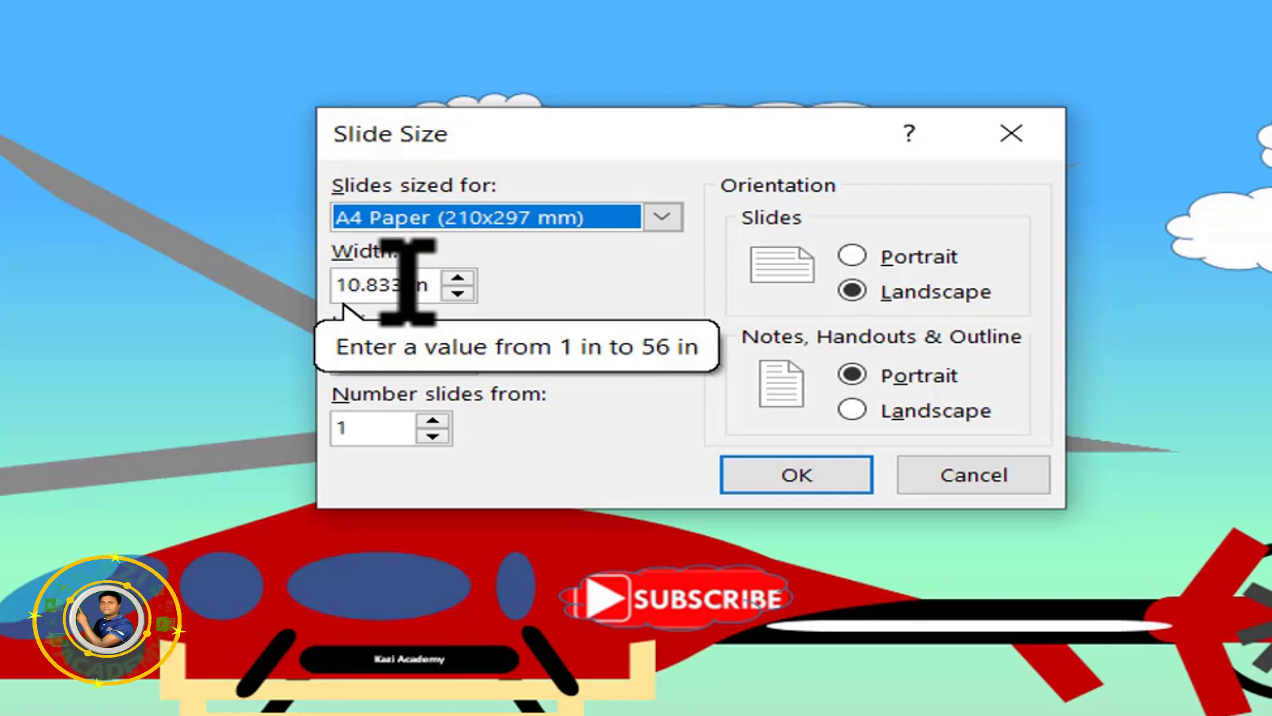
Step: Set the slide width to 38 in and height to 25 in, choosing Ensure Fit
{"action": "left_click_drag", "start_coordinate": [405, 284], "coordinate": [325, 285]}
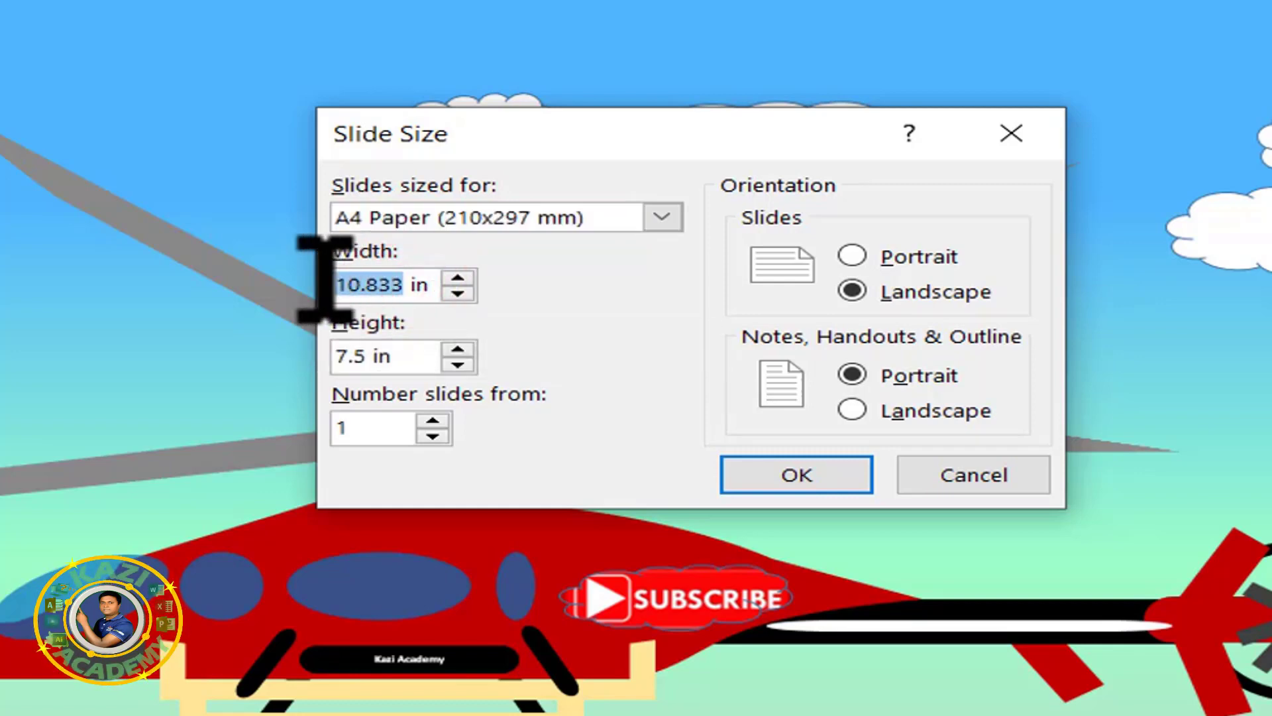
{"action": "type", "text": "38"}
{"action": "left_click", "coordinate": [595, 297]}
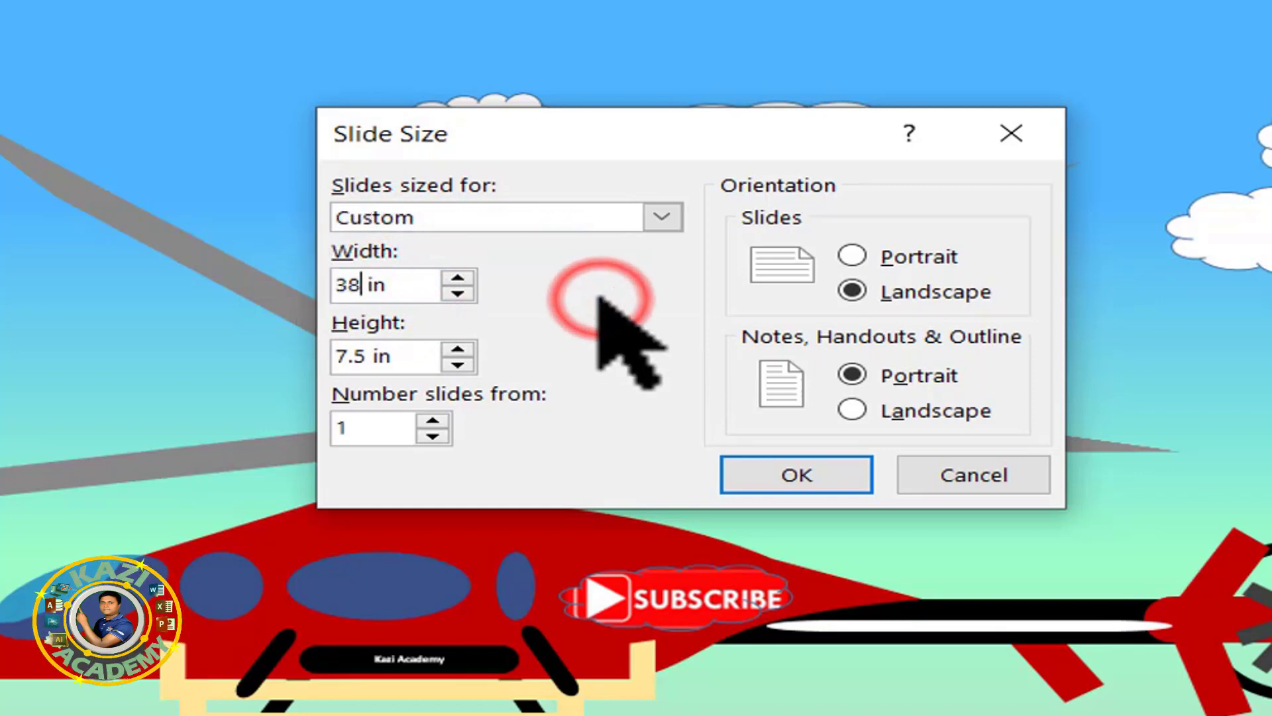
{"action": "left_click_drag", "start_coordinate": [401, 356], "coordinate": [284, 350]}
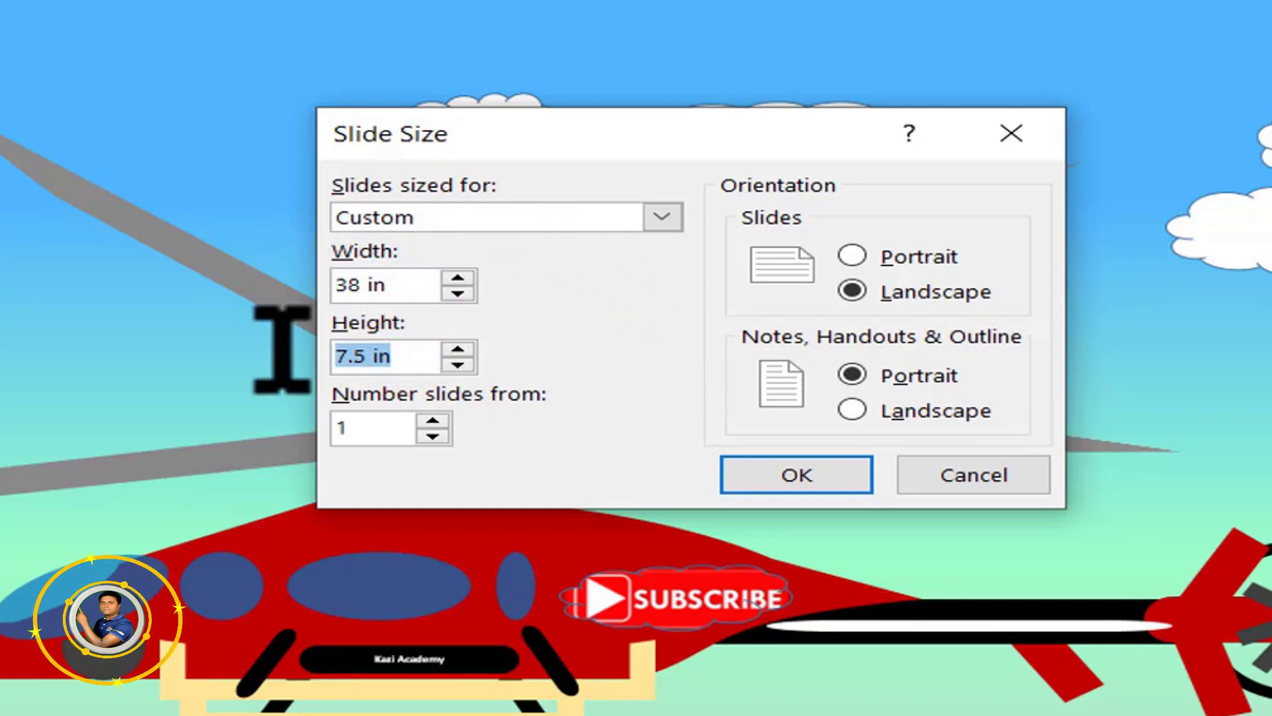
{"action": "type", "text": "25"}
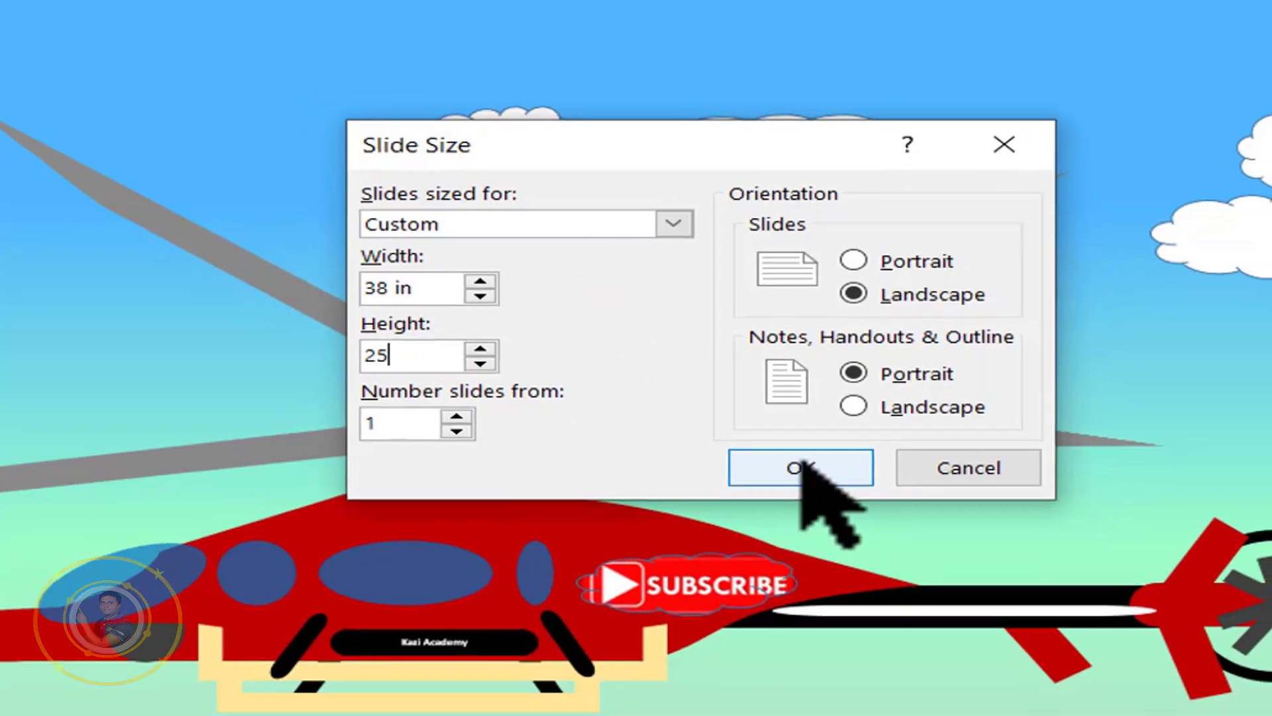
{"action": "left_click", "coordinate": [797, 475]}
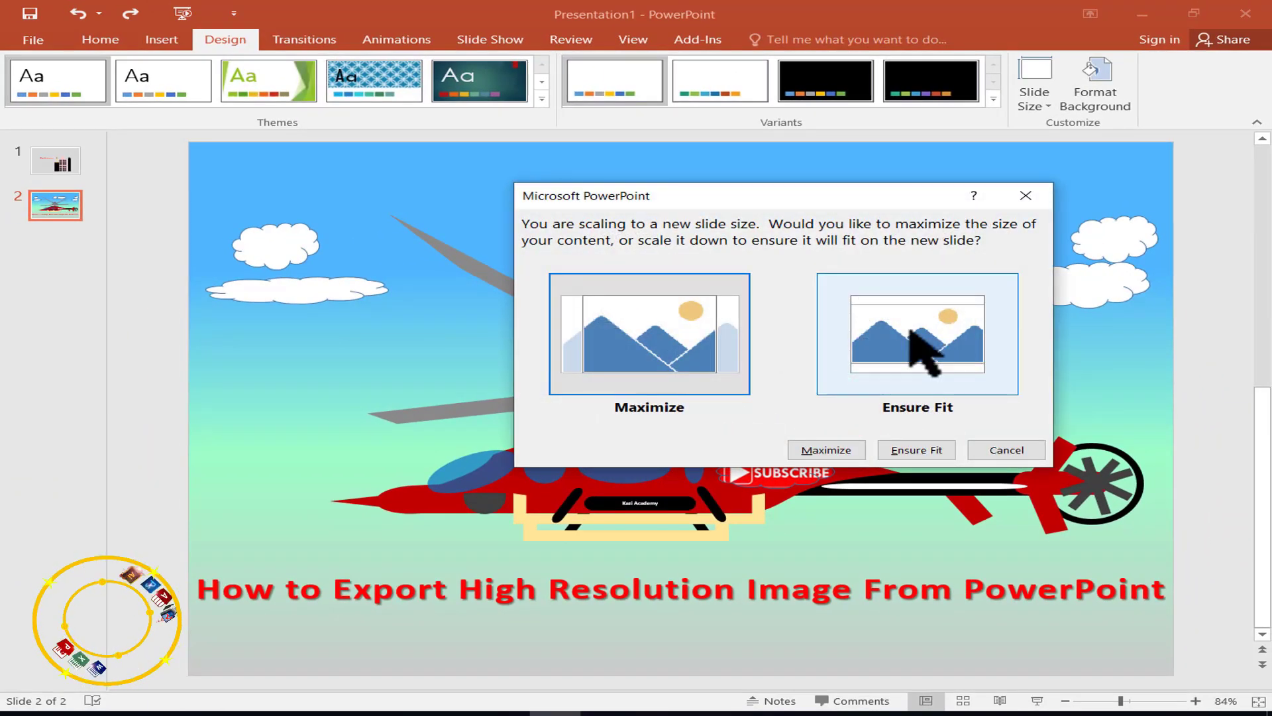
{"action": "left_click", "coordinate": [910, 330]}
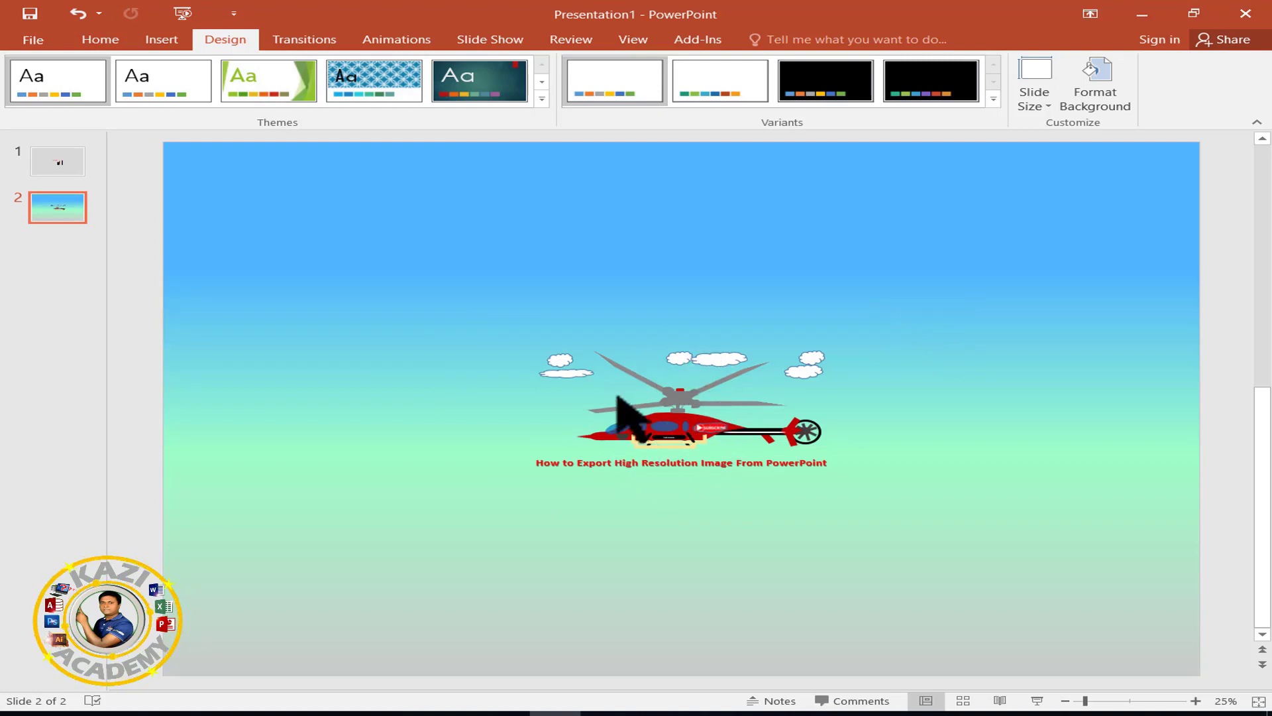
Step: Move the helicopter group to the slide's top-left and enlarge it to fill the slide
{"action": "mouse_move", "coordinate": [673, 395]}
{"action": "left_mouse_down"}
{"action": "mouse_move", "coordinate": [715, 300]}
{"action": "mouse_move", "coordinate": [653, 358]}
{"action": "left_mouse_up"}
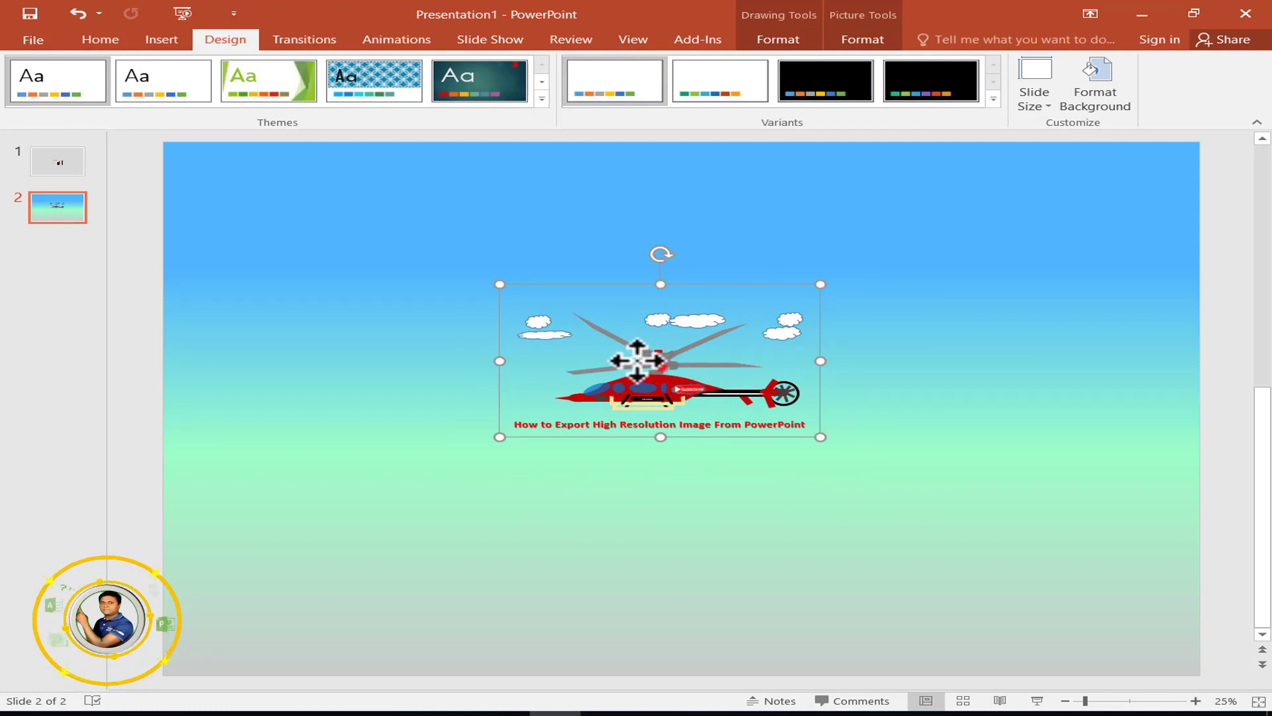
{"action": "left_click_drag", "start_coordinate": [653, 359], "coordinate": [361, 227]}
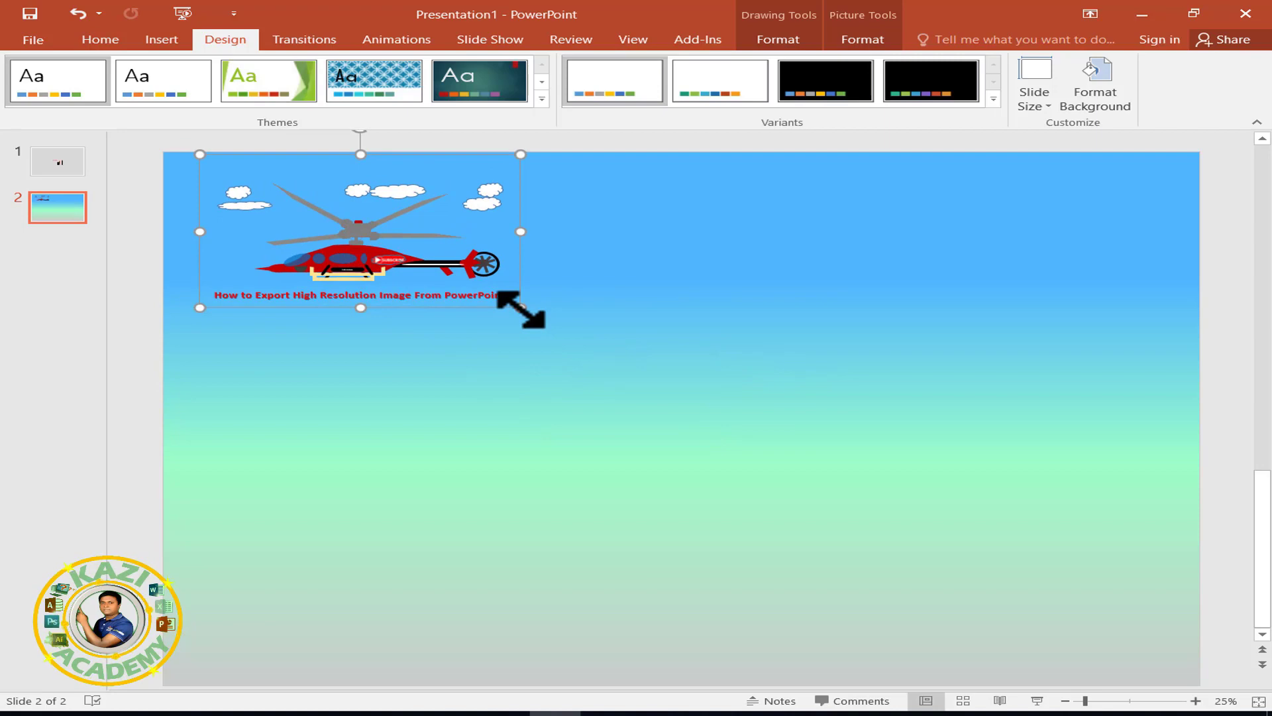
{"action": "mouse_move", "coordinate": [521, 309]}
{"action": "left_mouse_down"}
{"action": "mouse_move", "coordinate": [1080, 625]}
{"action": "mouse_move", "coordinate": [1095, 666]}
{"action": "left_mouse_up"}
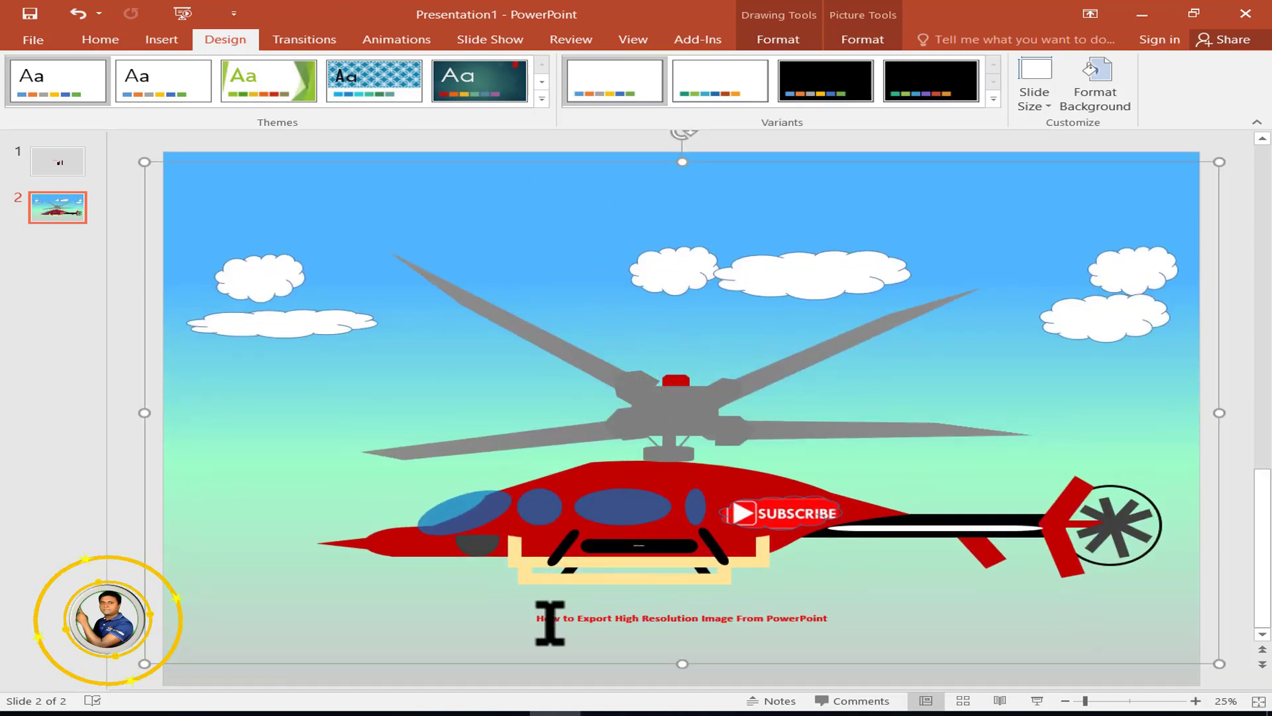
Step: Increase the caption text's font size to 115 pt
{"action": "left_click", "coordinate": [682, 617]}
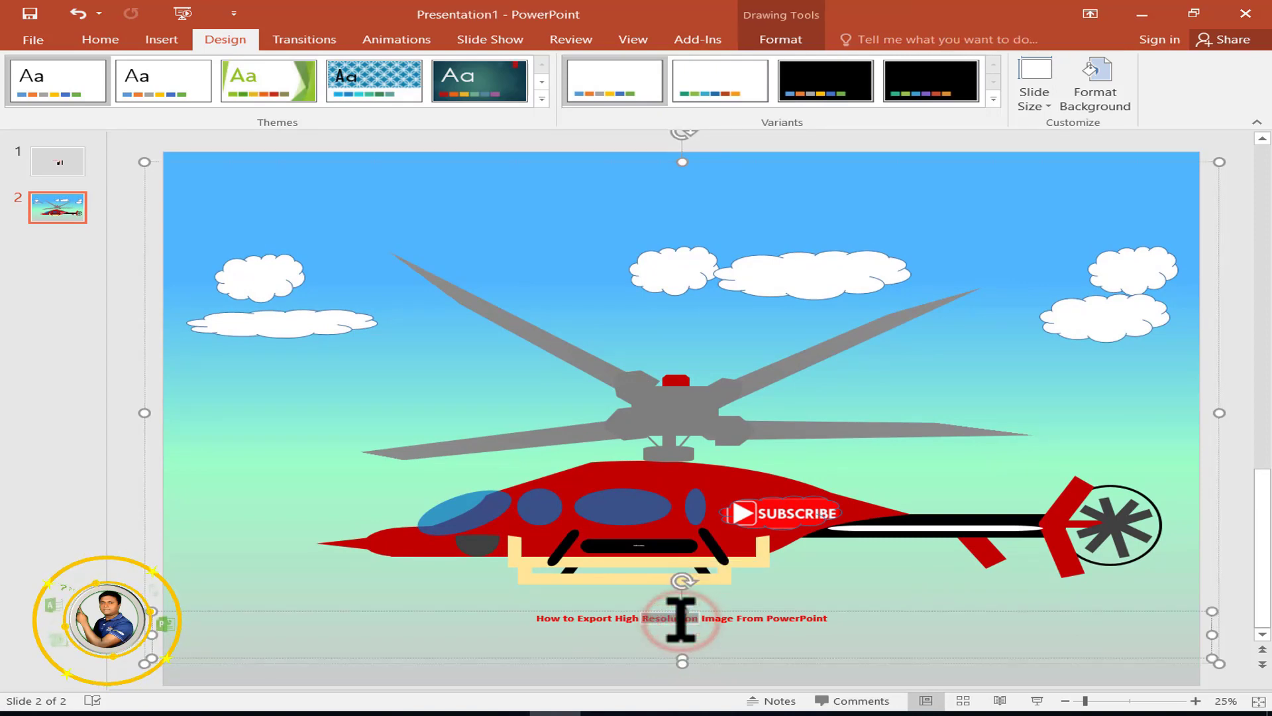
{"action": "left_click", "coordinate": [100, 39]}
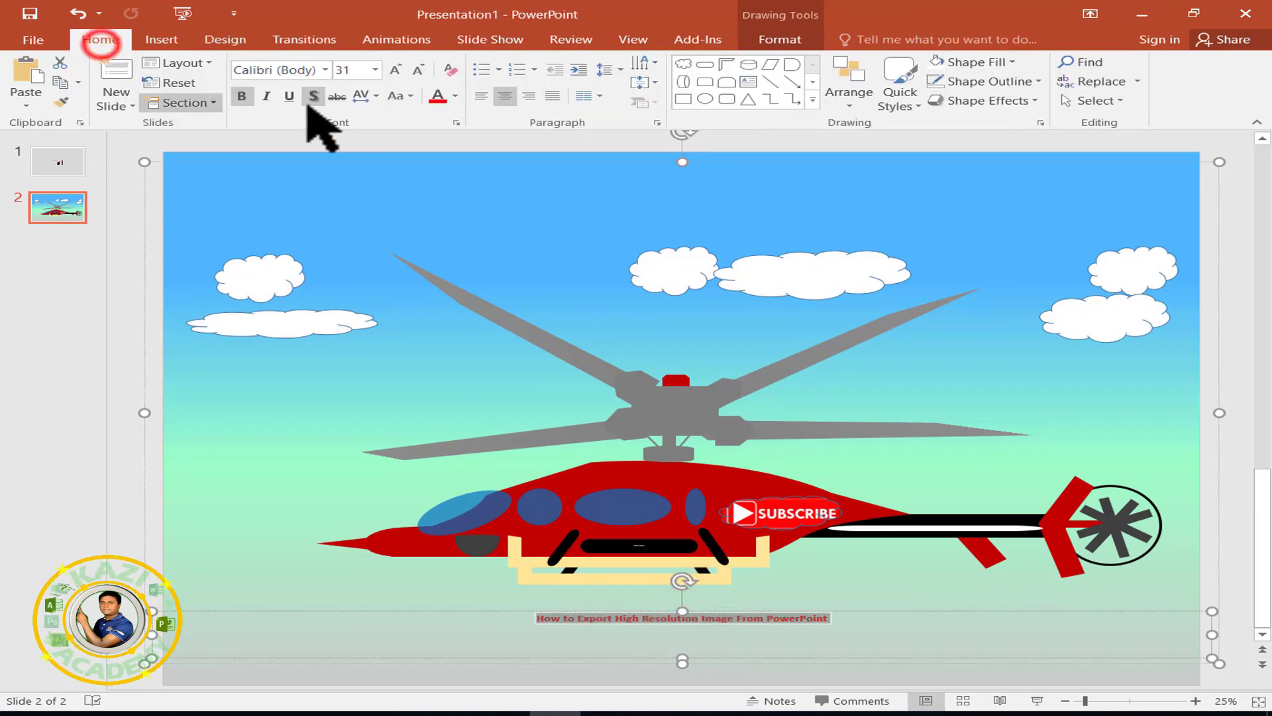
{"action": "left_click", "coordinate": [397, 71]}
{"action": "left_click", "coordinate": [84, 329]}
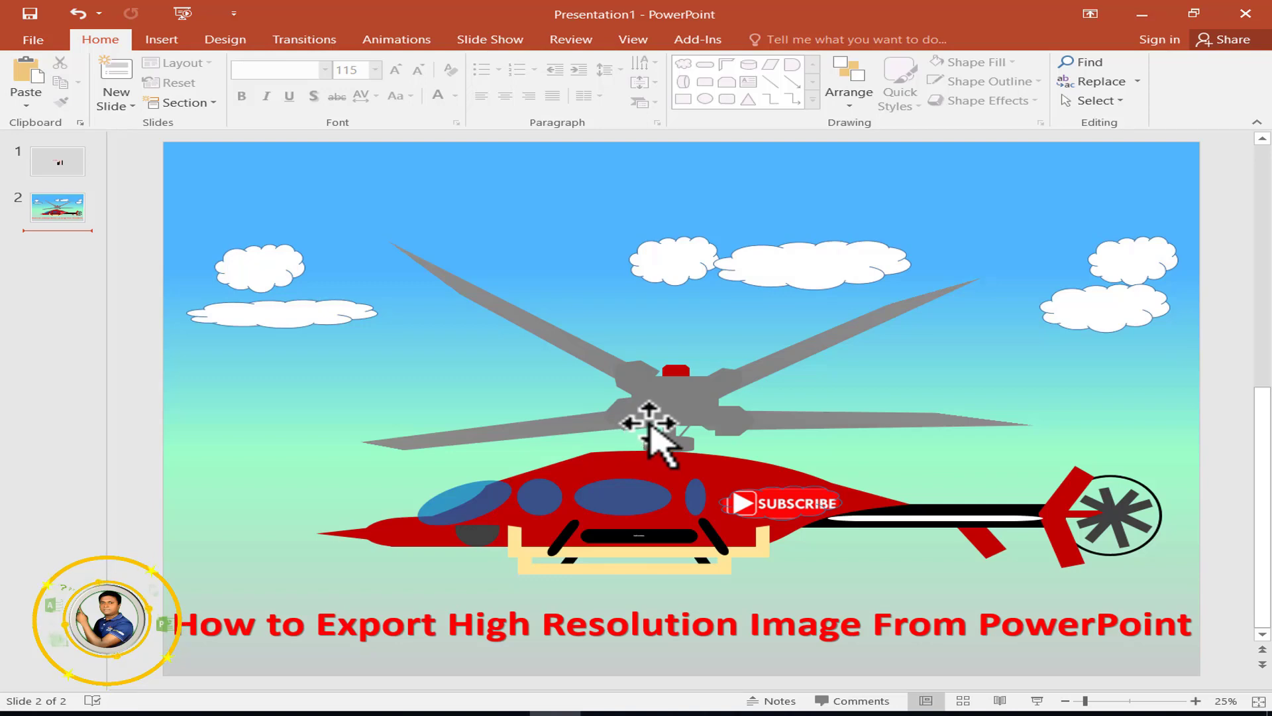
Step: Start Save As in the H folder on the Desktop with the file name 01
{"action": "left_click", "coordinate": [33, 40]}
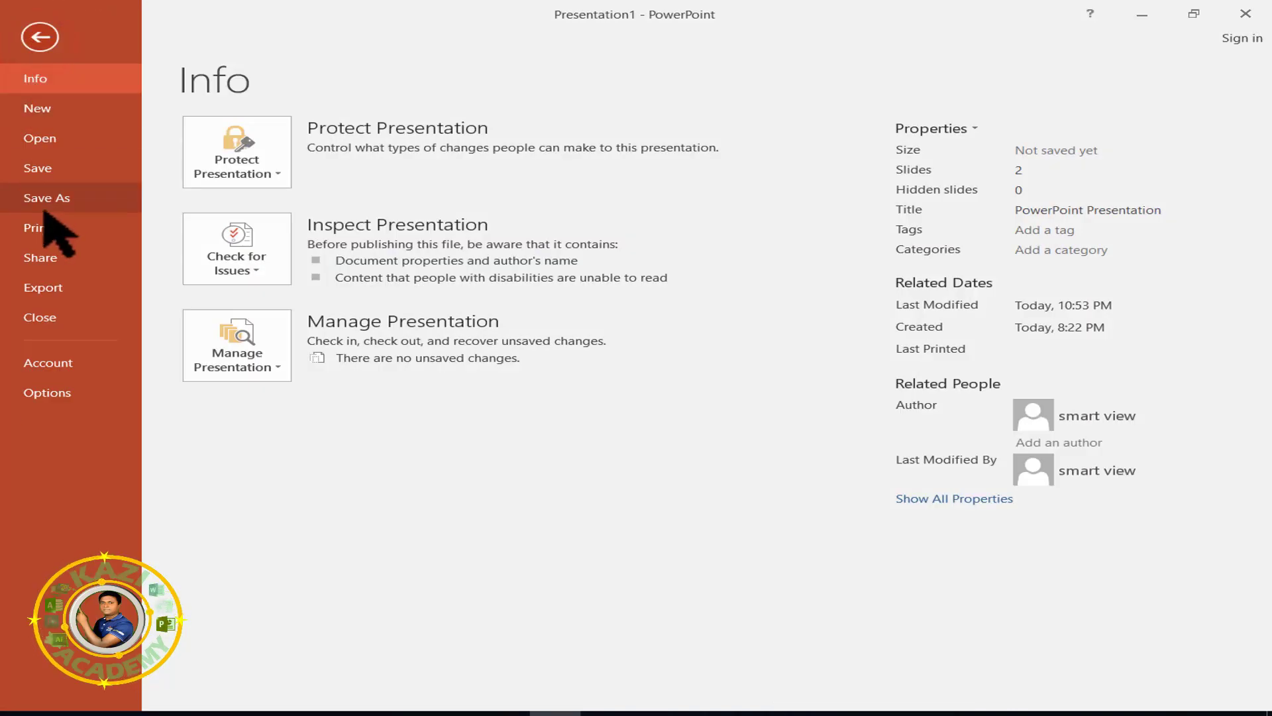
{"action": "left_click", "coordinate": [48, 197]}
{"action": "left_click", "coordinate": [302, 272]}
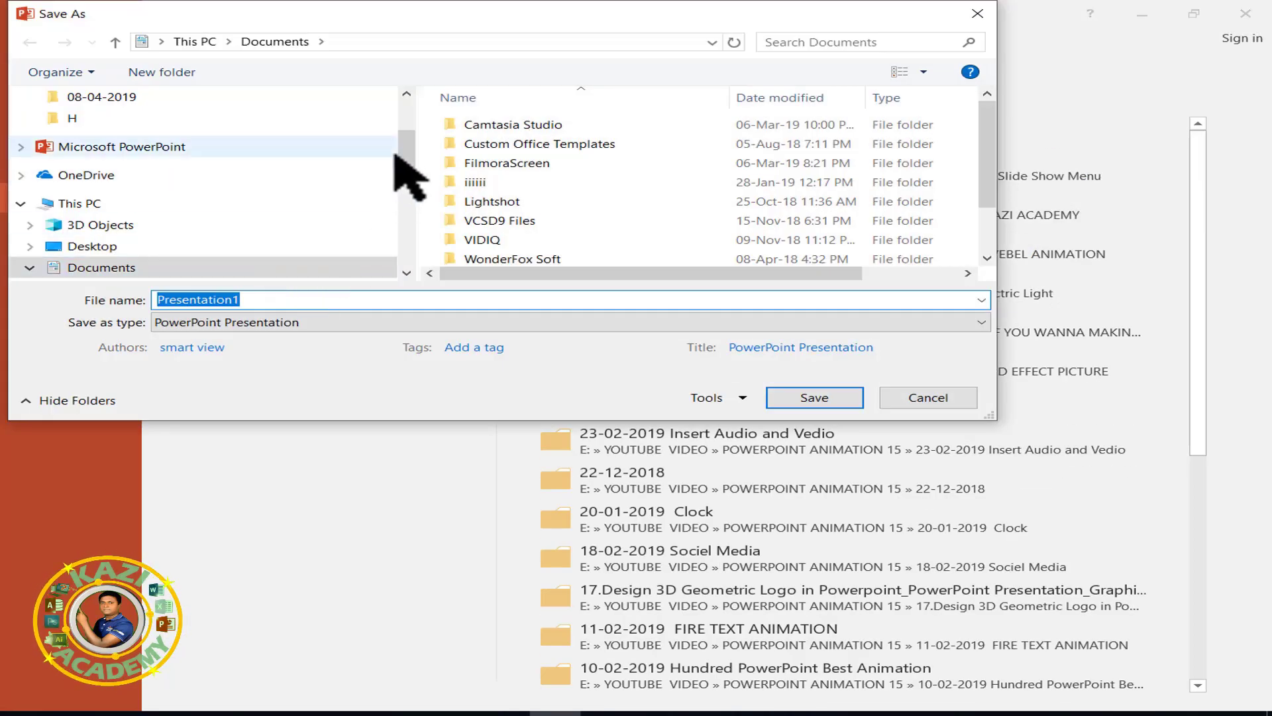
{"action": "left_click_drag", "start_coordinate": [407, 174], "coordinate": [406, 143]}
{"action": "left_click", "coordinate": [66, 260]}
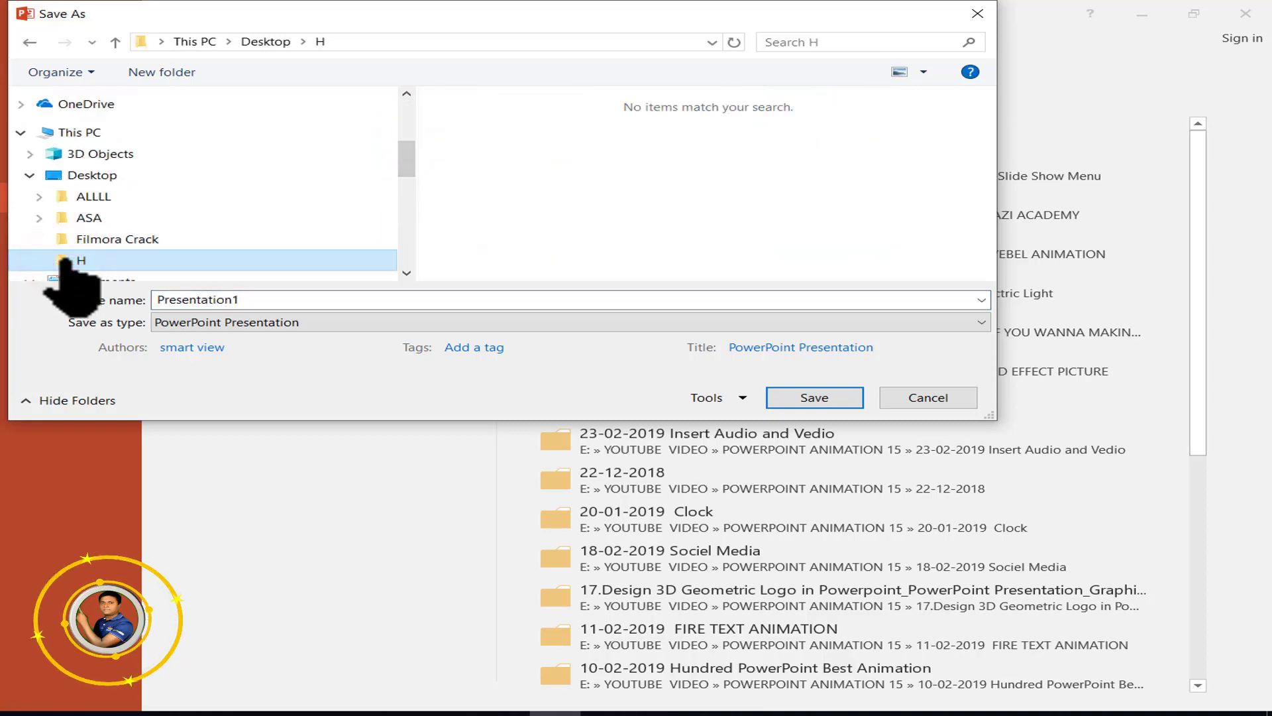
{"action": "left_click", "coordinate": [260, 300]}
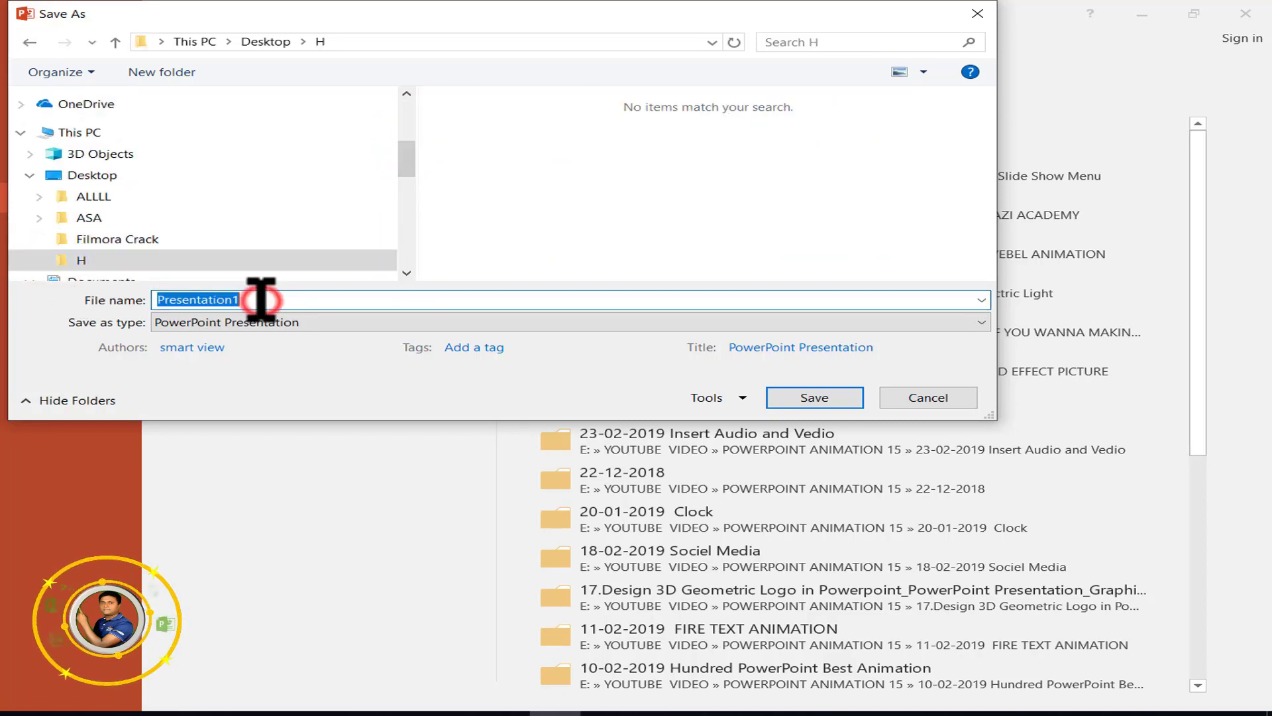
{"action": "type", "text": "01"}
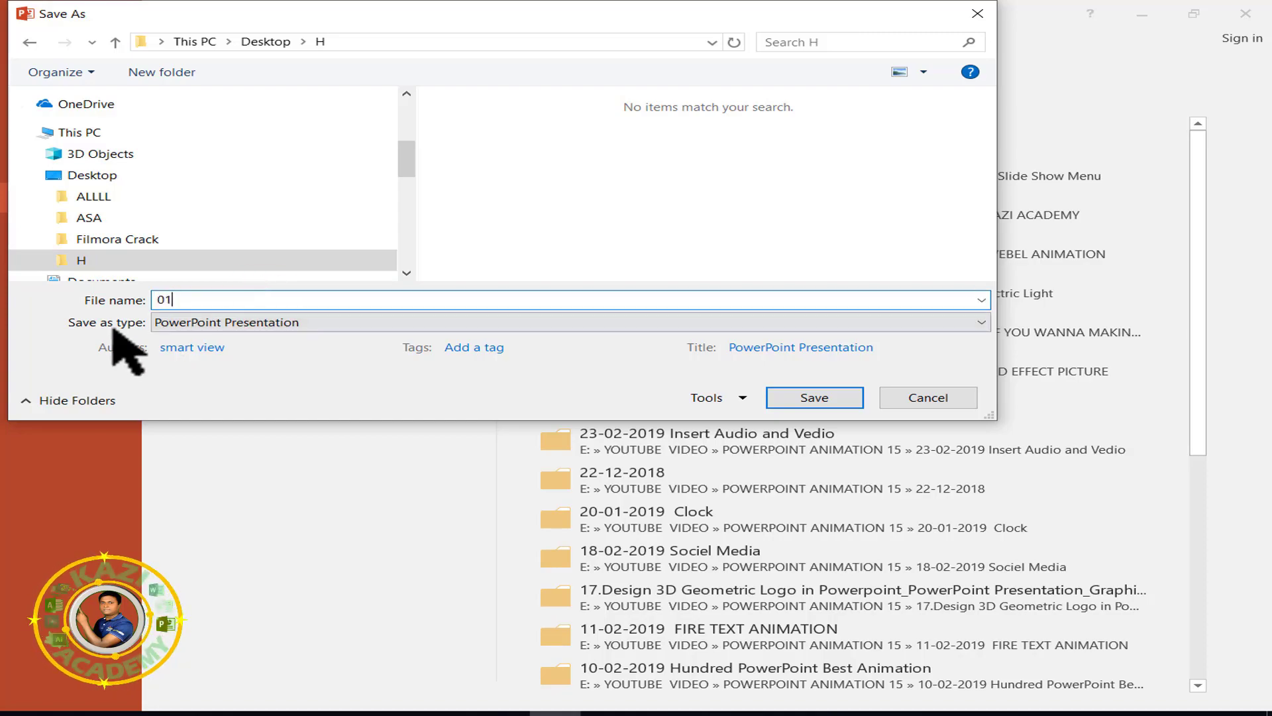
Step: Save as JPEG File Interchange Format, exporting just the current slide, and view the H folder
{"action": "left_click", "coordinate": [448, 323]}
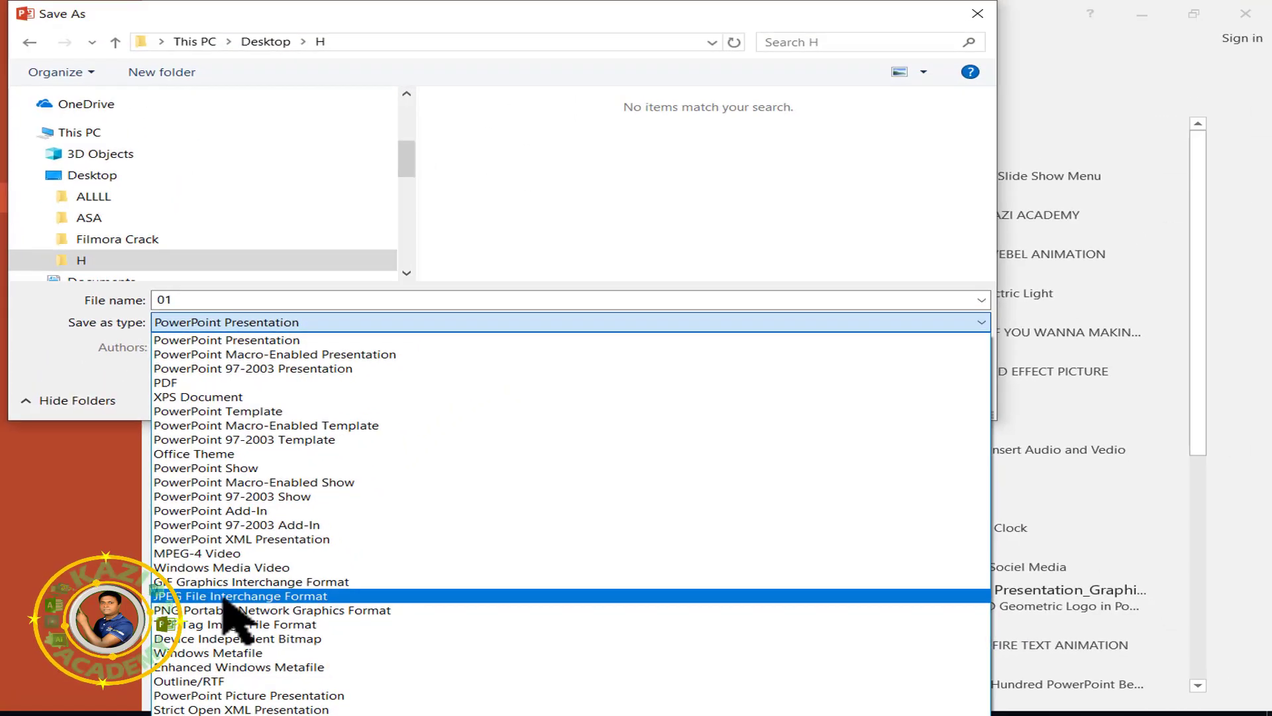
{"action": "left_click", "coordinate": [224, 597]}
{"action": "left_click", "coordinate": [790, 397]}
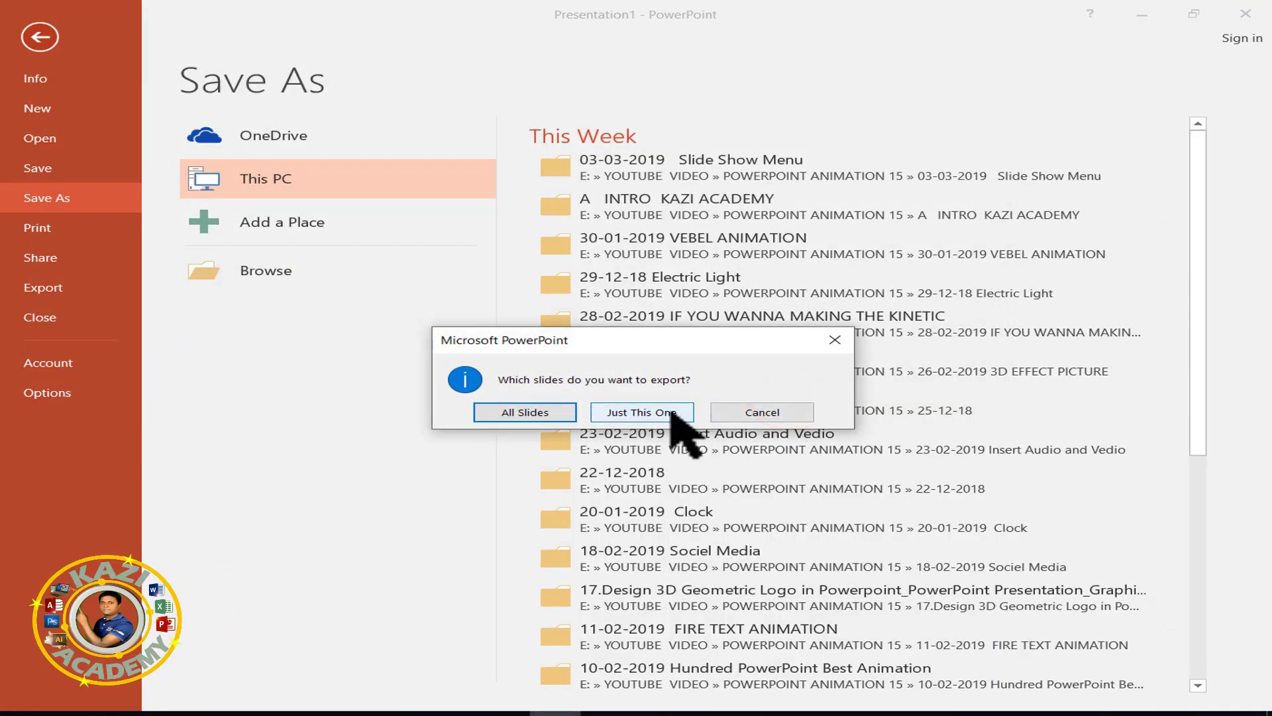
{"action": "left_click", "coordinate": [676, 412]}
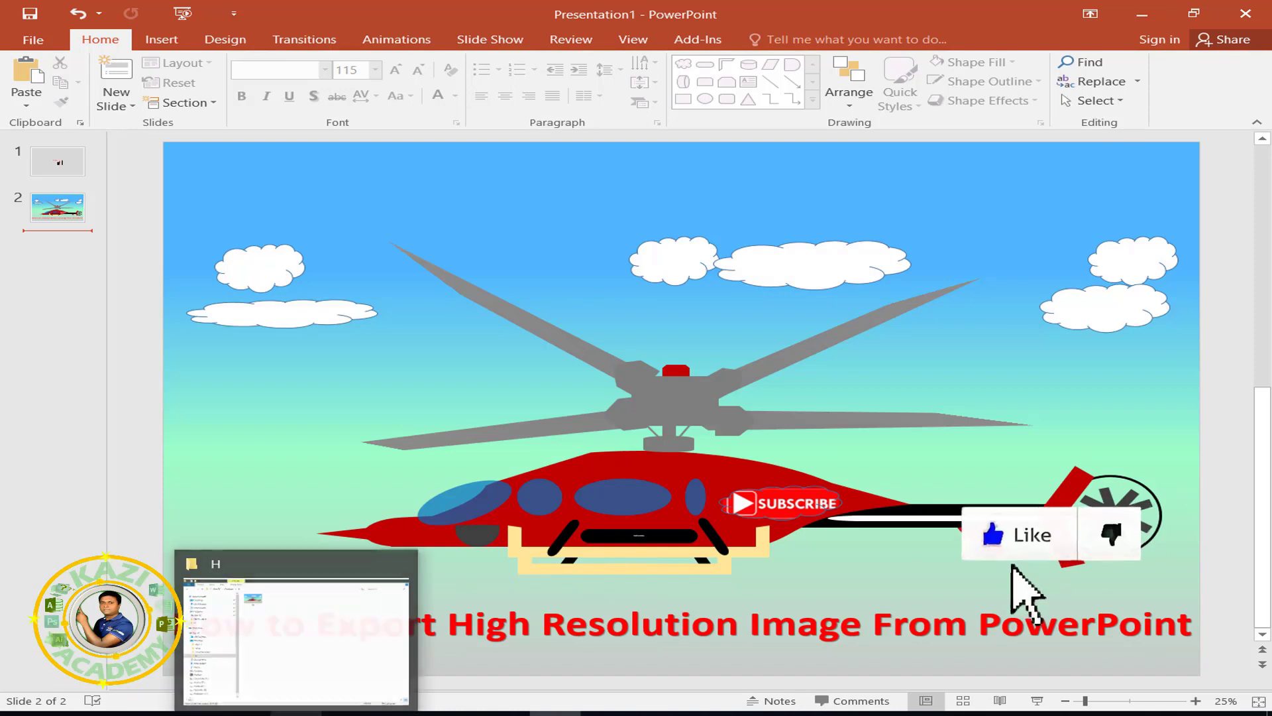
{"action": "left_click", "coordinate": [297, 636]}
Step: Open the exported 01 image from the H folder in Photos
{"action": "left_click", "coordinate": [496, 275]}
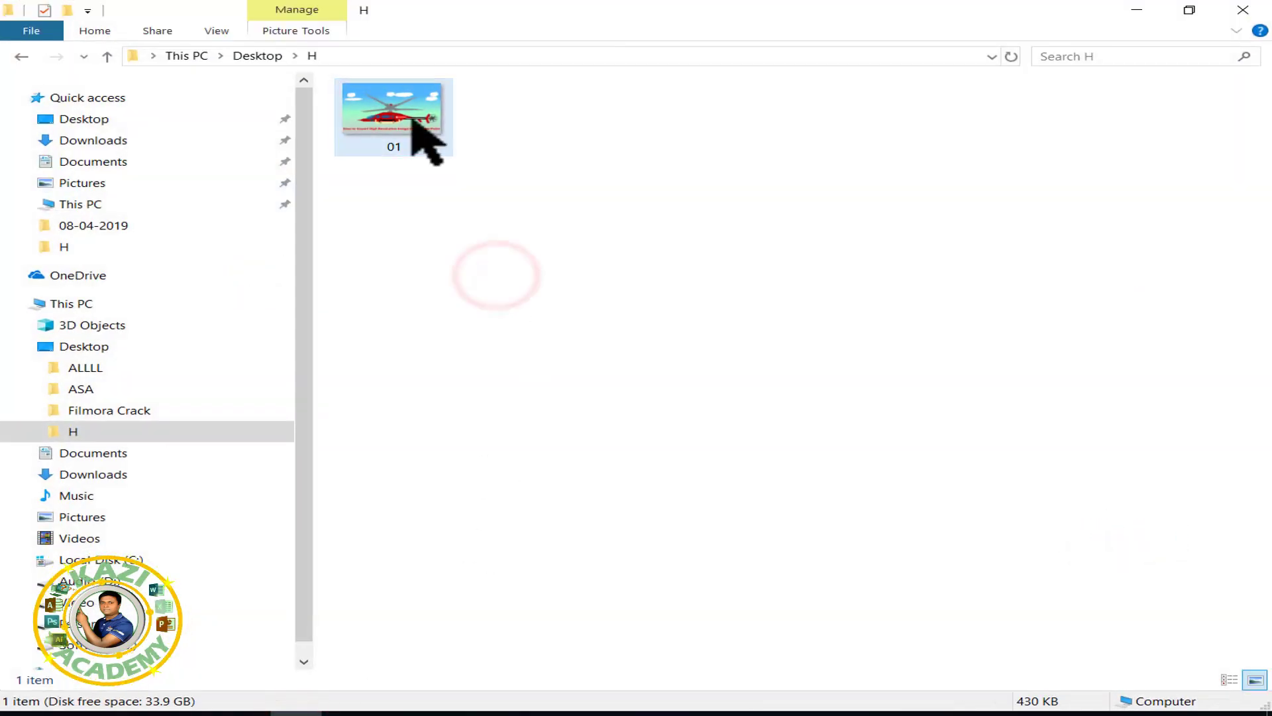
{"action": "mouse_move", "coordinate": [418, 132]}
{"action": "left_mouse_down"}
{"action": "mouse_move", "coordinate": [669, 524]}
{"action": "mouse_move", "coordinate": [560, 348]}
{"action": "mouse_move", "coordinate": [398, 135]}
{"action": "left_mouse_up"}
{"action": "right_click", "coordinate": [391, 106]}
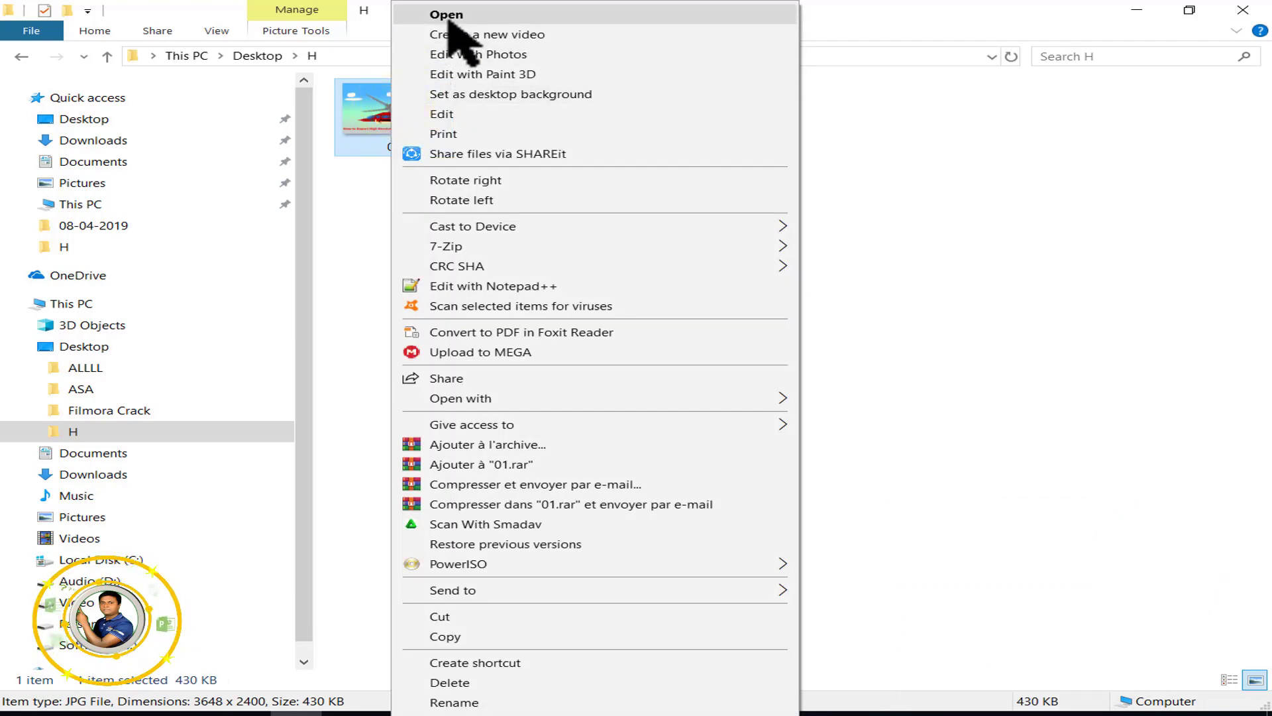
{"action": "left_click", "coordinate": [447, 14]}
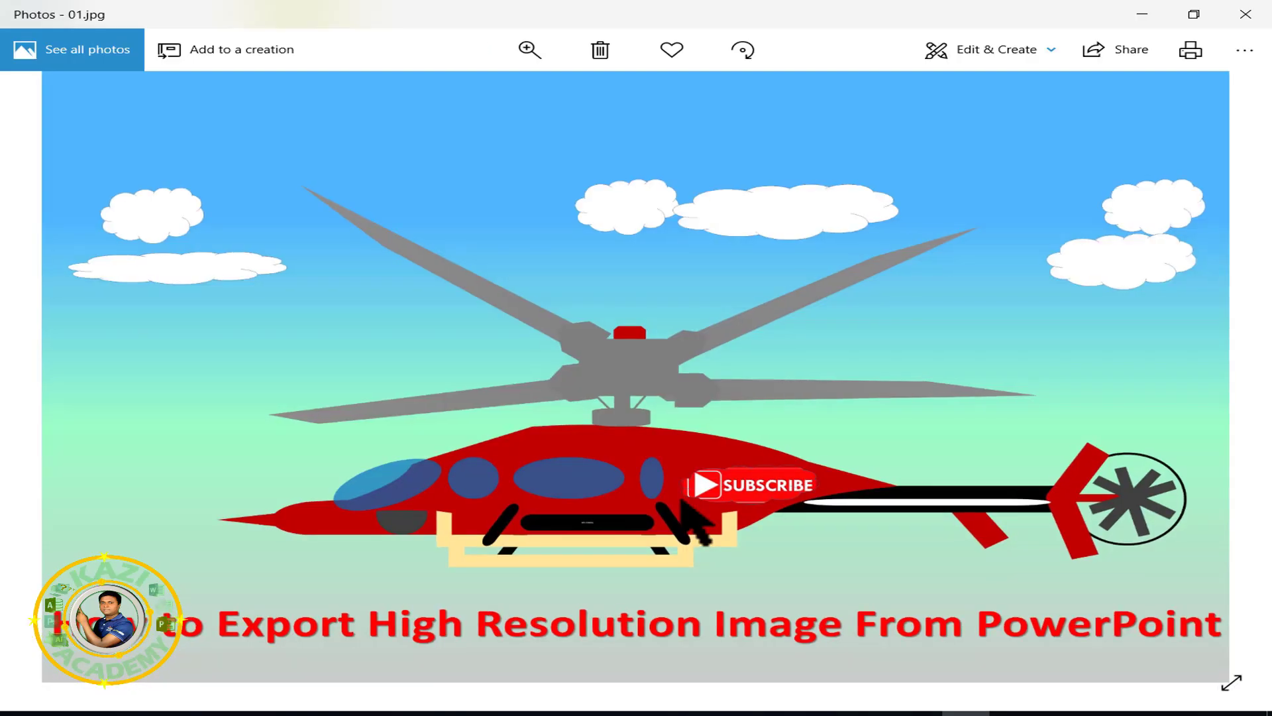
Step: Zoom into 01.jpg to inspect the rotor, SUBSCRIBE badge and title lettering, then close Photos
{"action": "scroll", "coordinate": [780, 333], "scroll_direction": "up", "scroll_amount": 2}
{"action": "scroll", "coordinate": [780, 333], "scroll_direction": "up", "scroll_amount": 2}
{"action": "scroll", "coordinate": [779, 334], "scroll_direction": "up", "scroll_amount": 2}
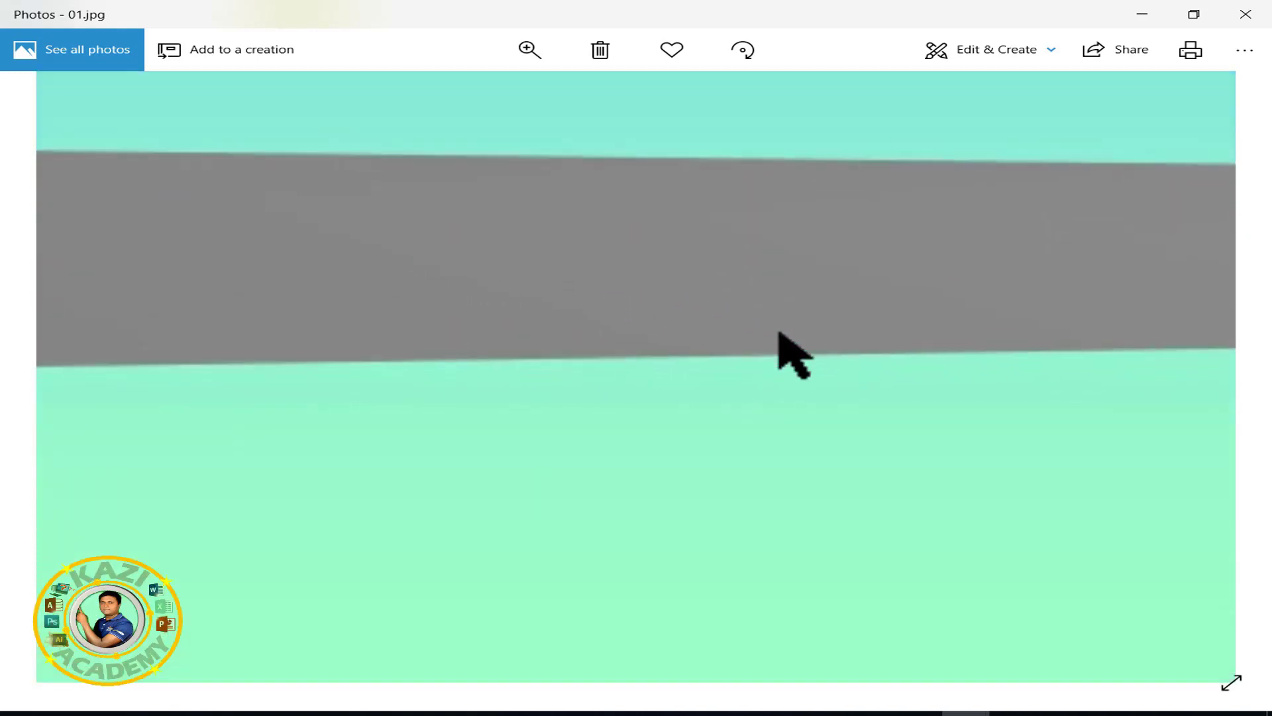
{"action": "mouse_move", "coordinate": [480, 281]}
{"action": "left_mouse_down"}
{"action": "mouse_move", "coordinate": [420, 341]}
{"action": "mouse_move", "coordinate": [672, 385]}
{"action": "mouse_move", "coordinate": [311, 361]}
{"action": "mouse_move", "coordinate": [628, 420]}
{"action": "mouse_move", "coordinate": [477, 221]}
{"action": "left_mouse_up"}
{"action": "mouse_move", "coordinate": [764, 411]}
{"action": "left_mouse_down"}
{"action": "mouse_move", "coordinate": [674, 383]}
{"action": "mouse_move", "coordinate": [655, 358]}
{"action": "left_mouse_up"}
{"action": "scroll", "coordinate": [655, 361], "scroll_direction": "down", "scroll_amount": 3}
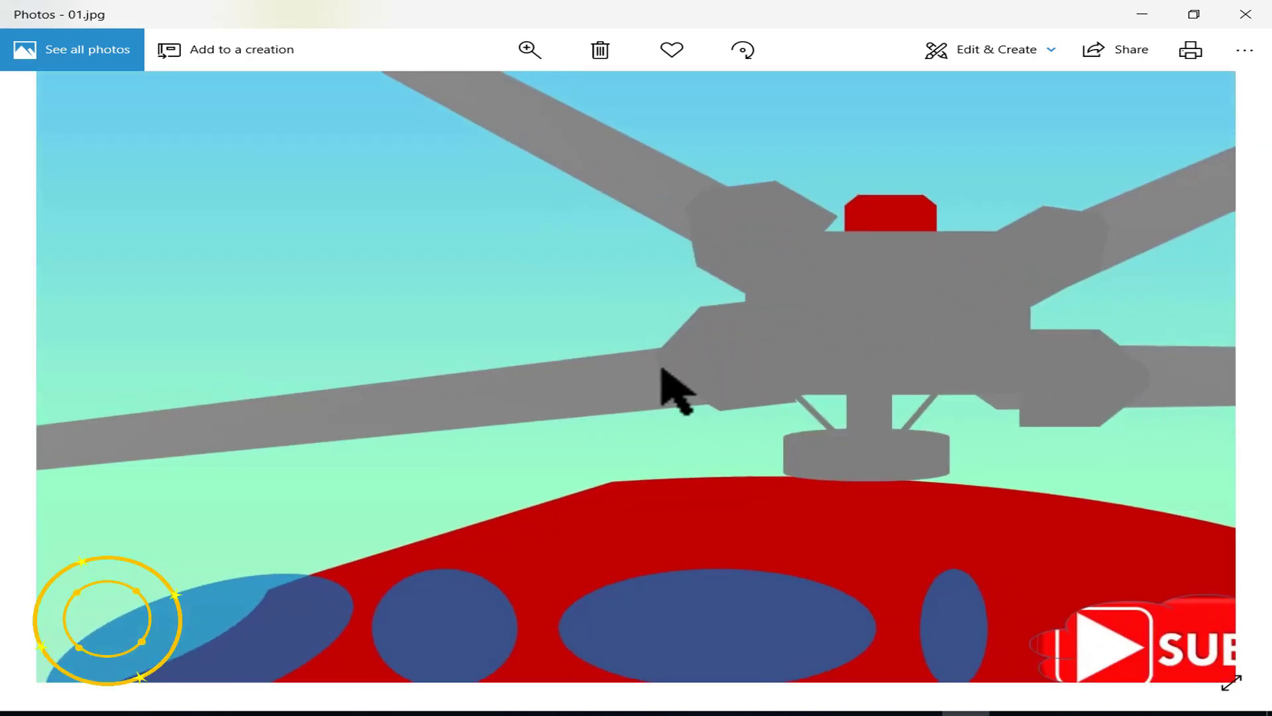
{"action": "scroll", "coordinate": [662, 383], "scroll_direction": "down", "scroll_amount": 3}
{"action": "scroll", "coordinate": [667, 373], "scroll_direction": "up", "scroll_amount": 3}
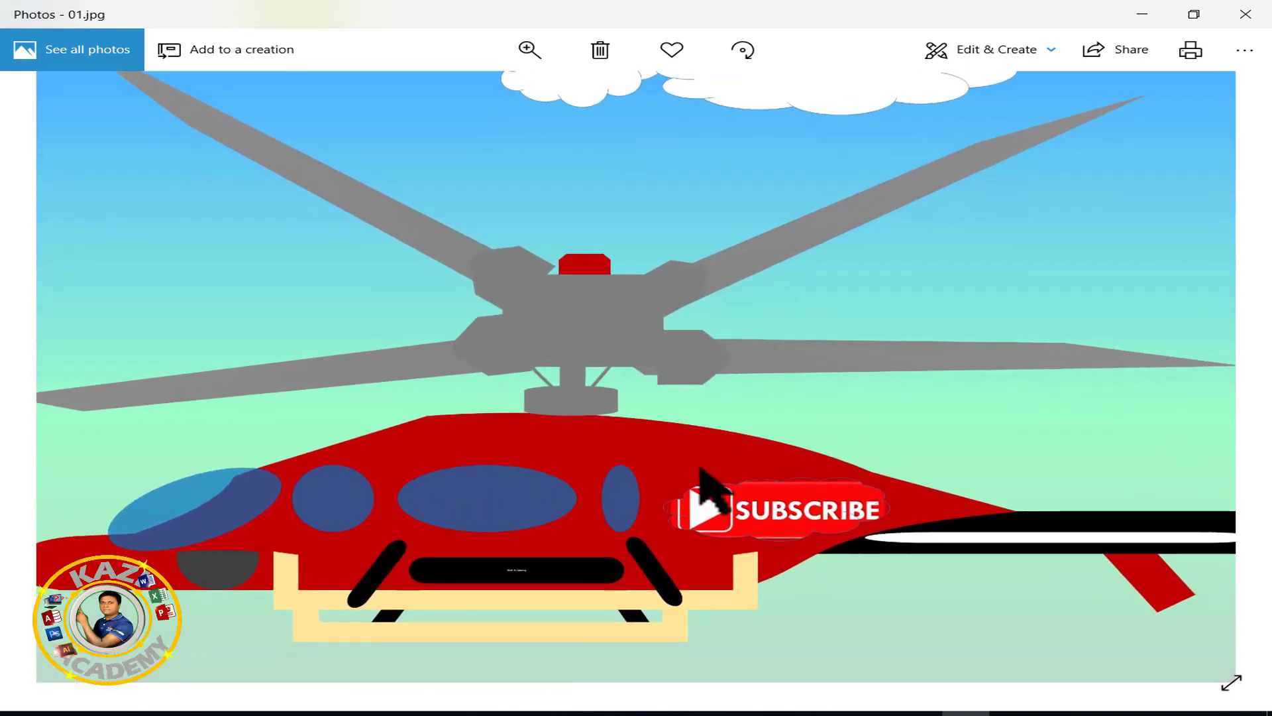
{"action": "left_click_drag", "start_coordinate": [704, 483], "coordinate": [716, 326]}
{"action": "scroll", "coordinate": [732, 361], "scroll_direction": "up", "scroll_amount": 3}
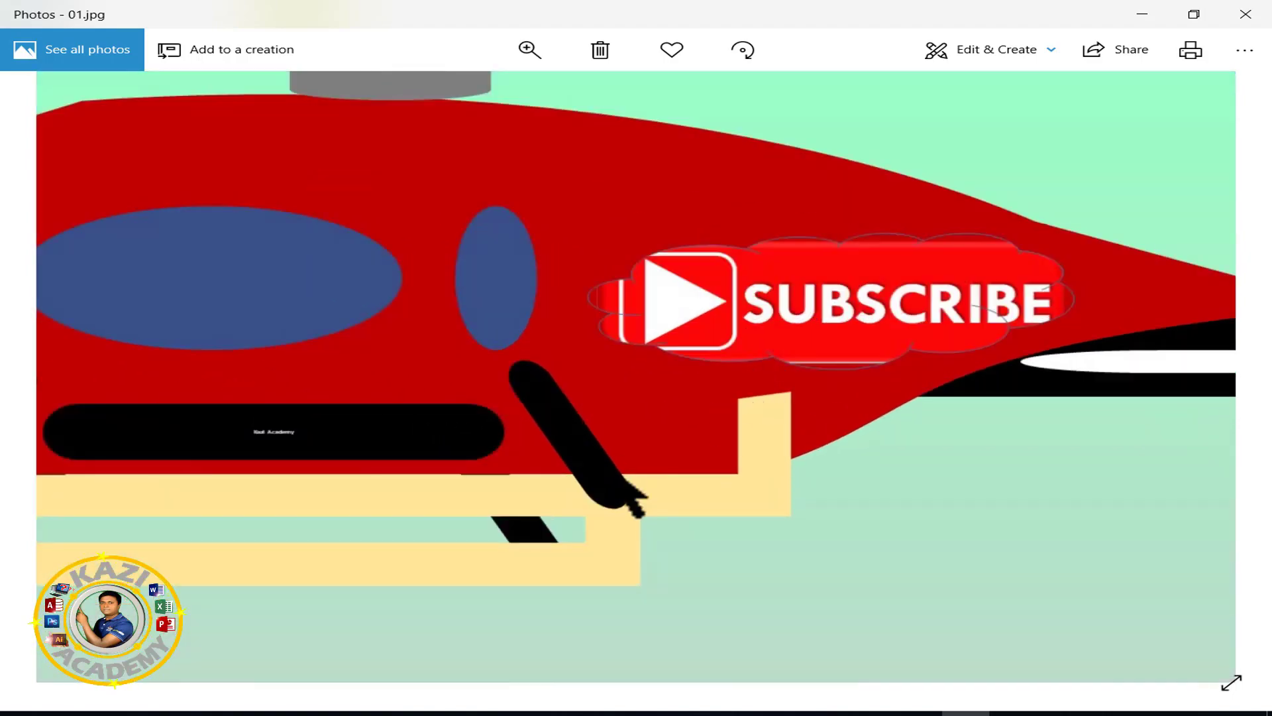
{"action": "left_click_drag", "start_coordinate": [619, 491], "coordinate": [733, 398]}
{"action": "left_click_drag", "start_coordinate": [733, 332], "coordinate": [716, 358]}
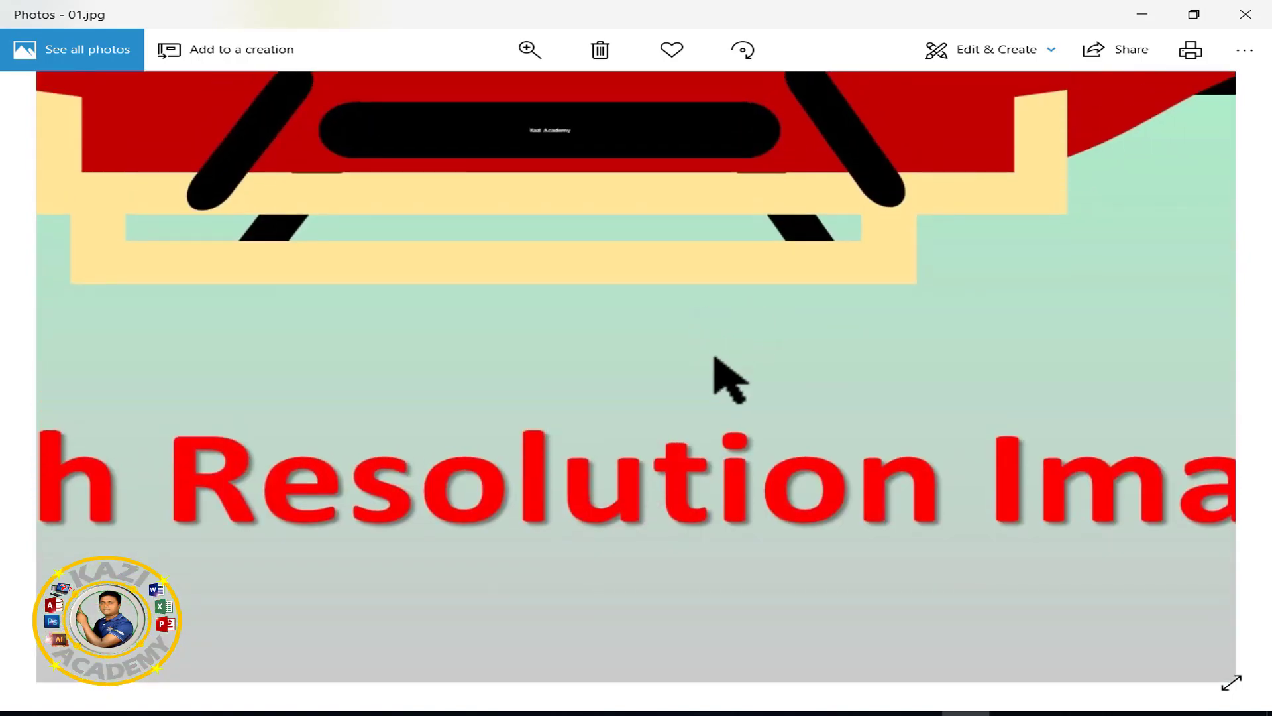
{"action": "scroll", "coordinate": [714, 357], "scroll_direction": "down", "scroll_amount": 2}
{"action": "scroll", "coordinate": [729, 371], "scroll_direction": "down", "scroll_amount": 2}
{"action": "scroll", "coordinate": [729, 372], "scroll_direction": "down", "scroll_amount": 2}
{"action": "scroll", "coordinate": [723, 365], "scroll_direction": "down", "scroll_amount": 2}
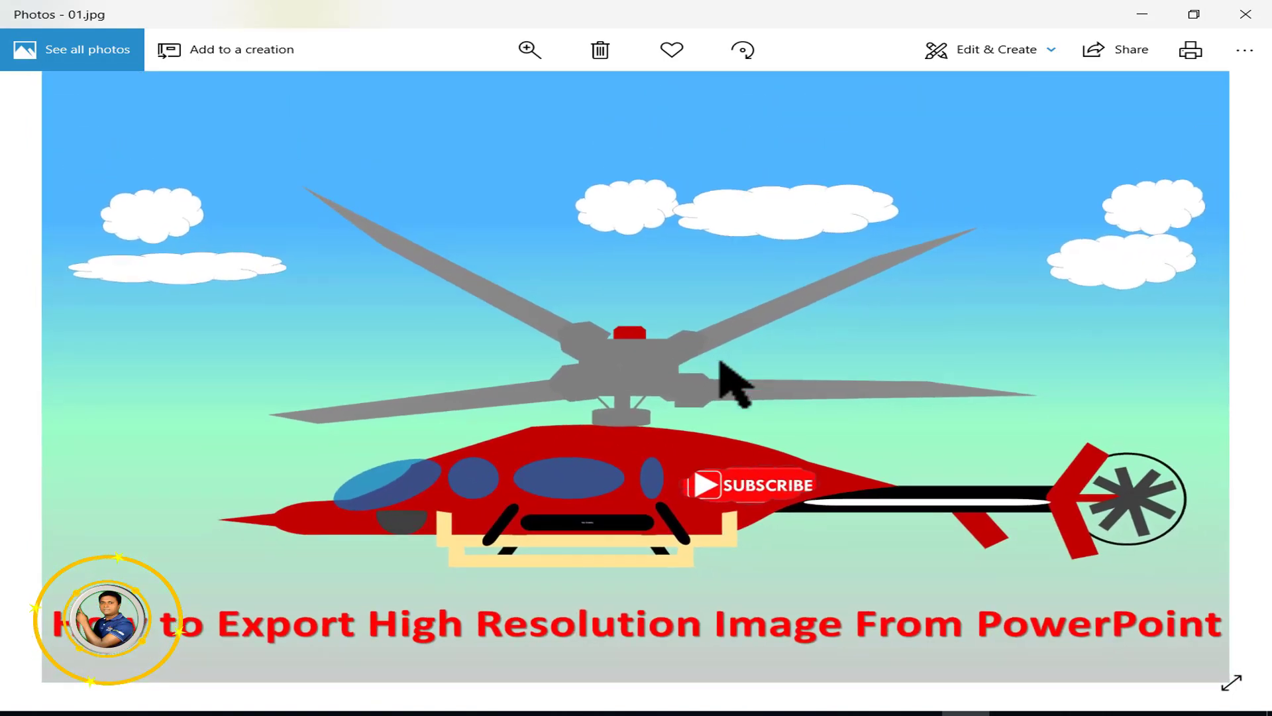
{"action": "left_click", "coordinate": [1246, 14]}
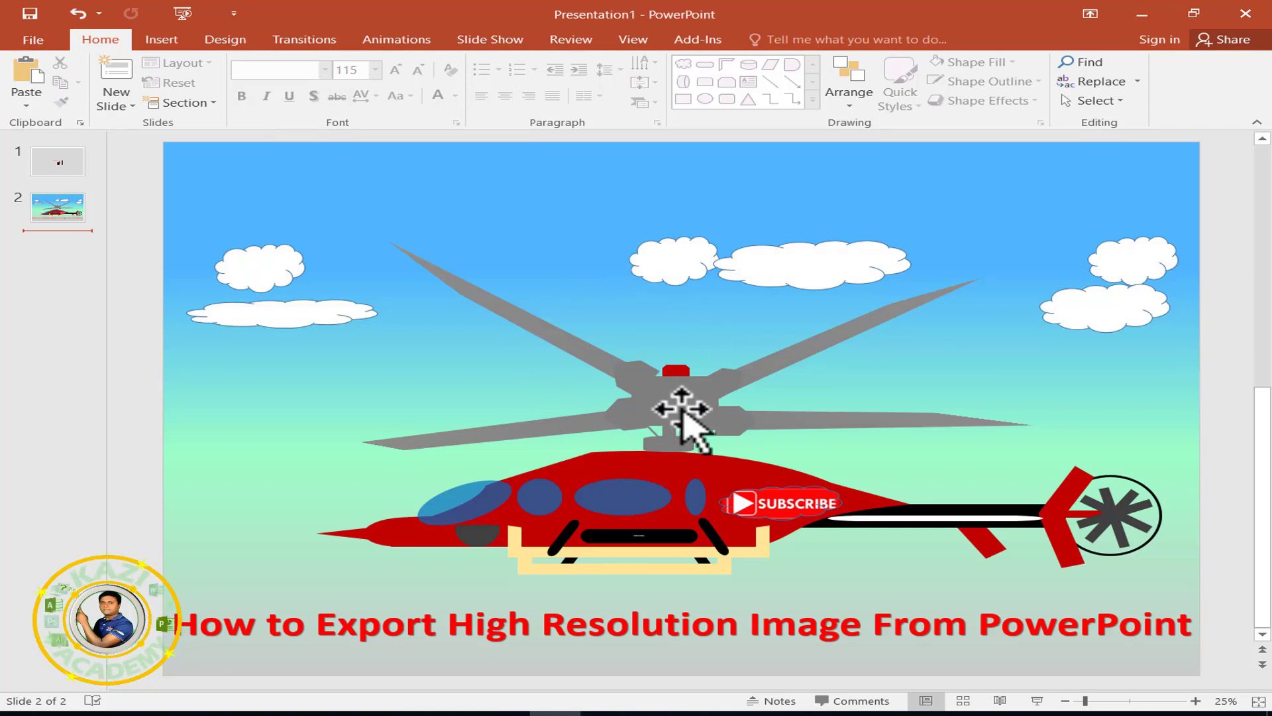
Step: Save the helicopter group as JPEG picture 02 in the H folder and open it in Photos
{"action": "right_click", "coordinate": [683, 409]}
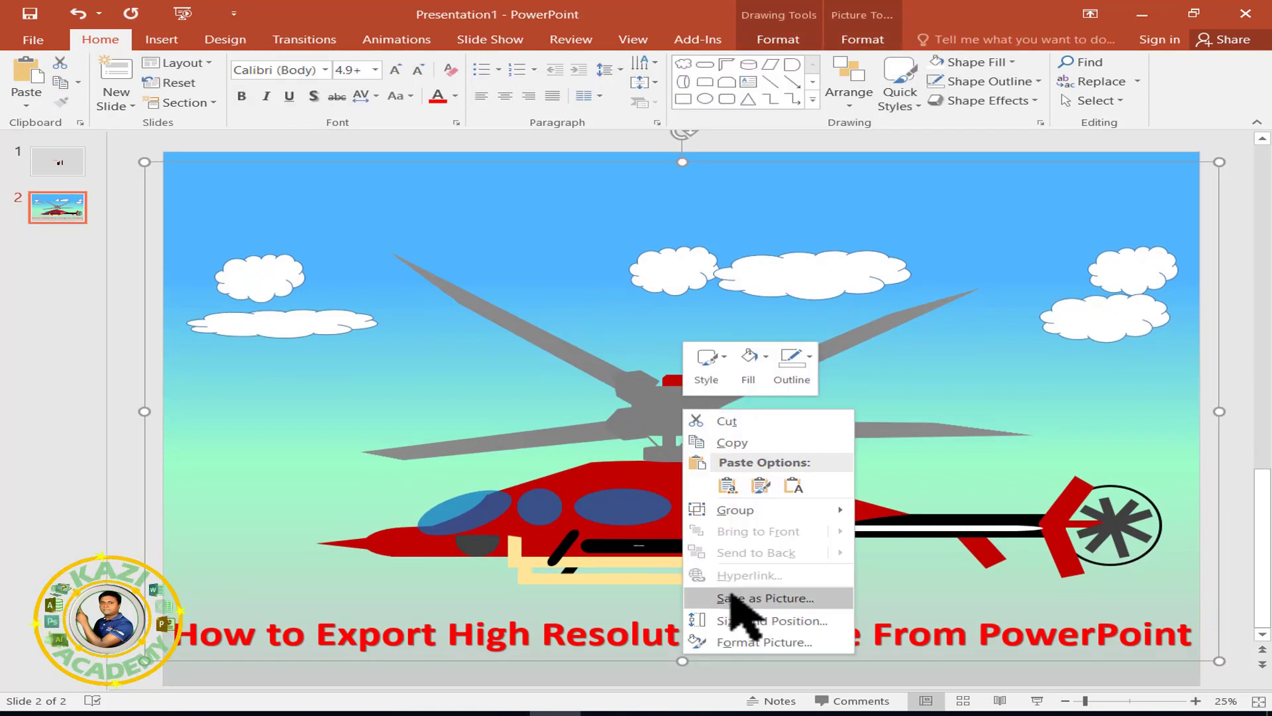
{"action": "left_click", "coordinate": [803, 599]}
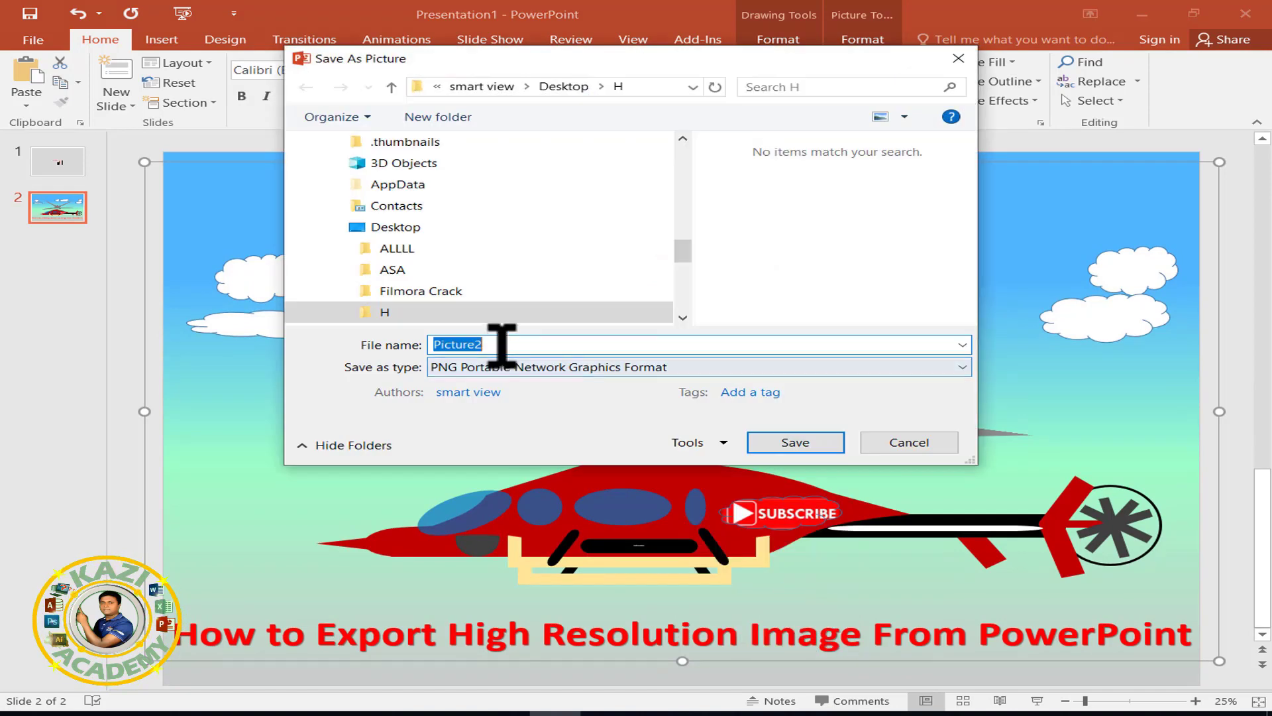
{"action": "type", "text": "02"}
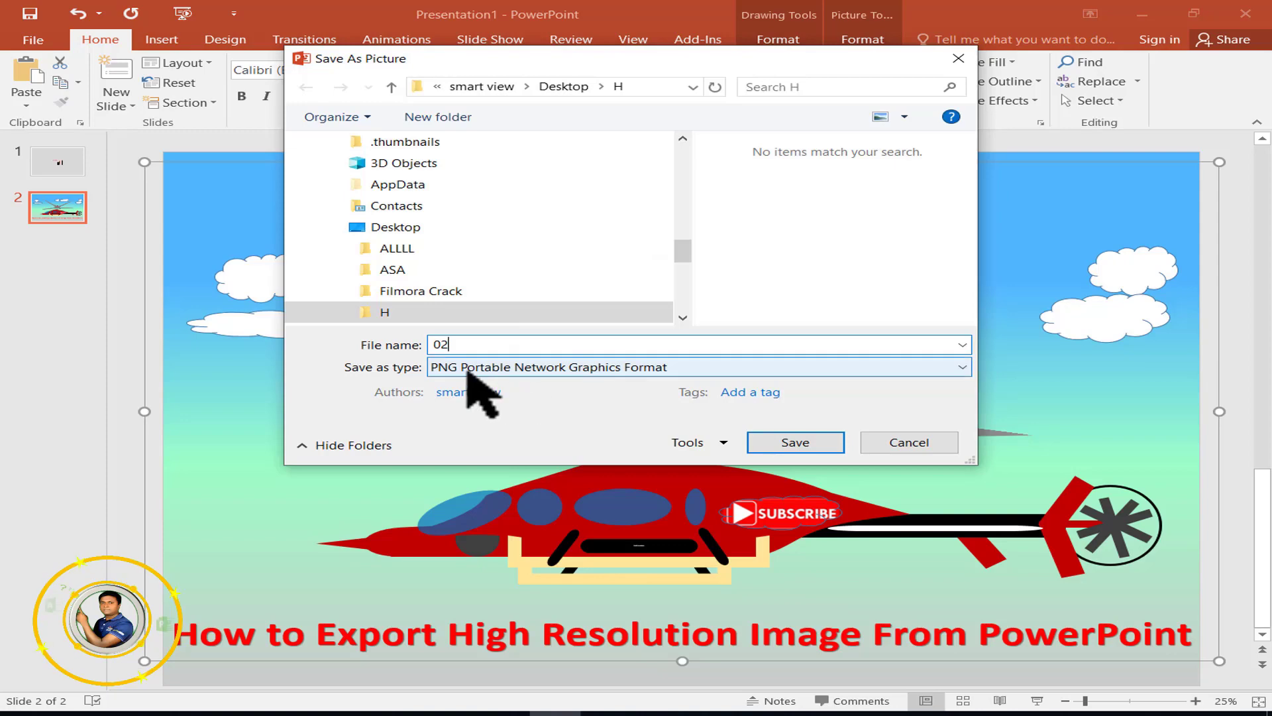
{"action": "left_click", "coordinate": [697, 368]}
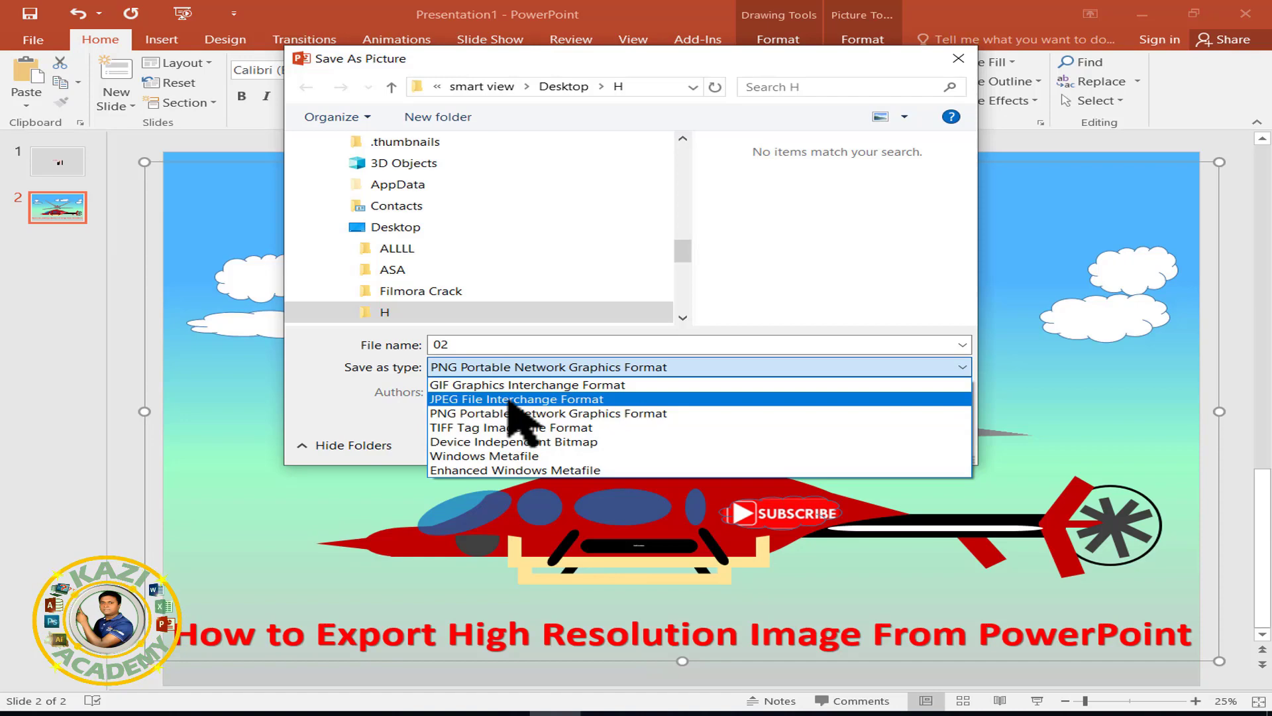
{"action": "left_click", "coordinate": [509, 401]}
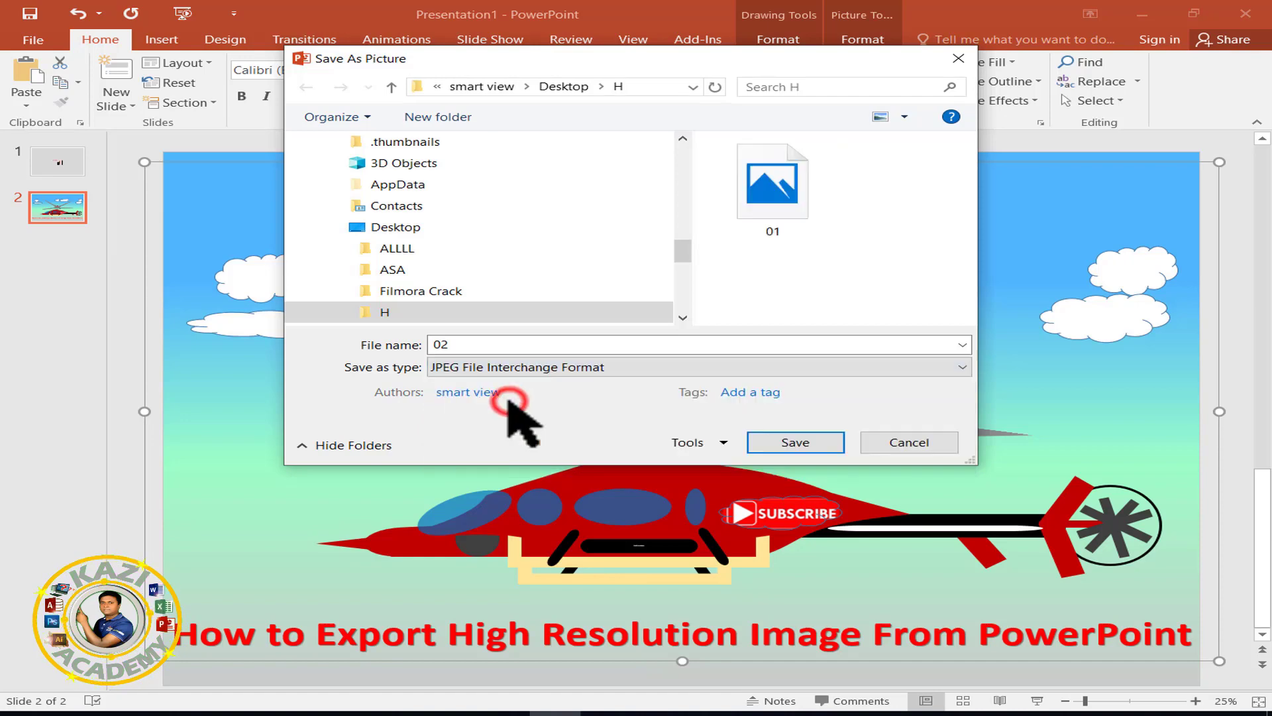
{"action": "left_click", "coordinate": [799, 443]}
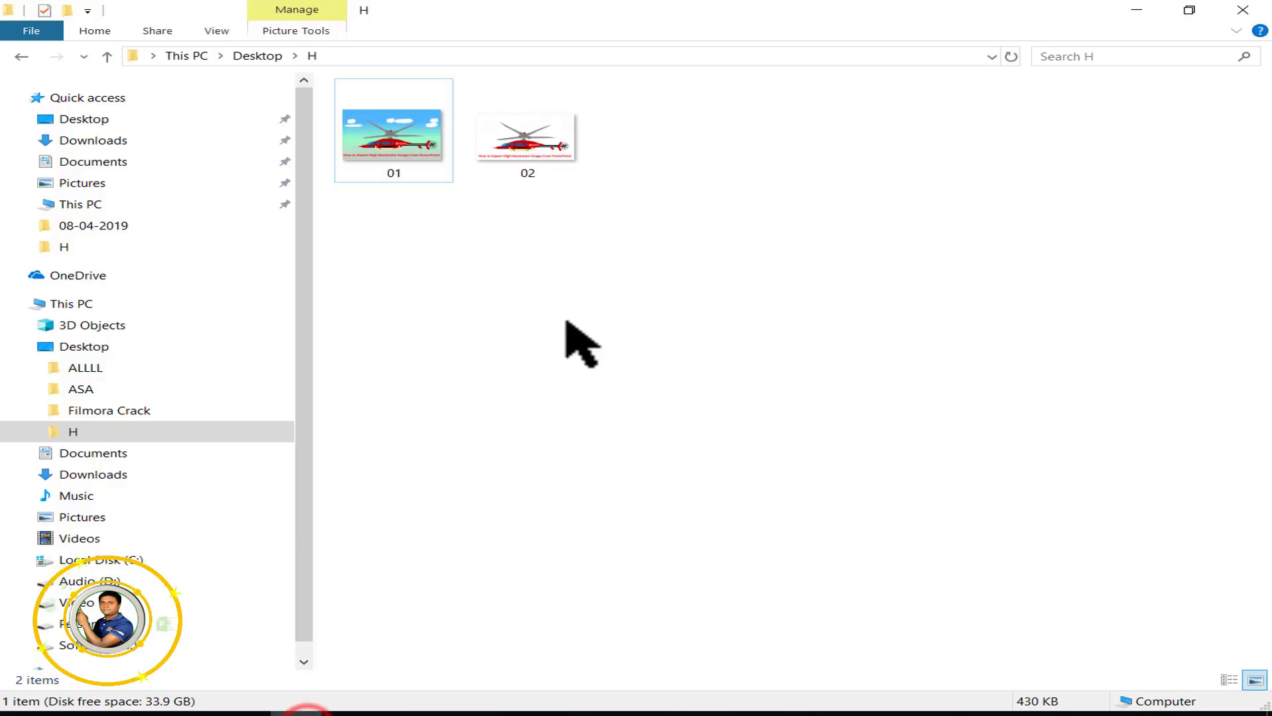
{"action": "double_click", "coordinate": [540, 158]}
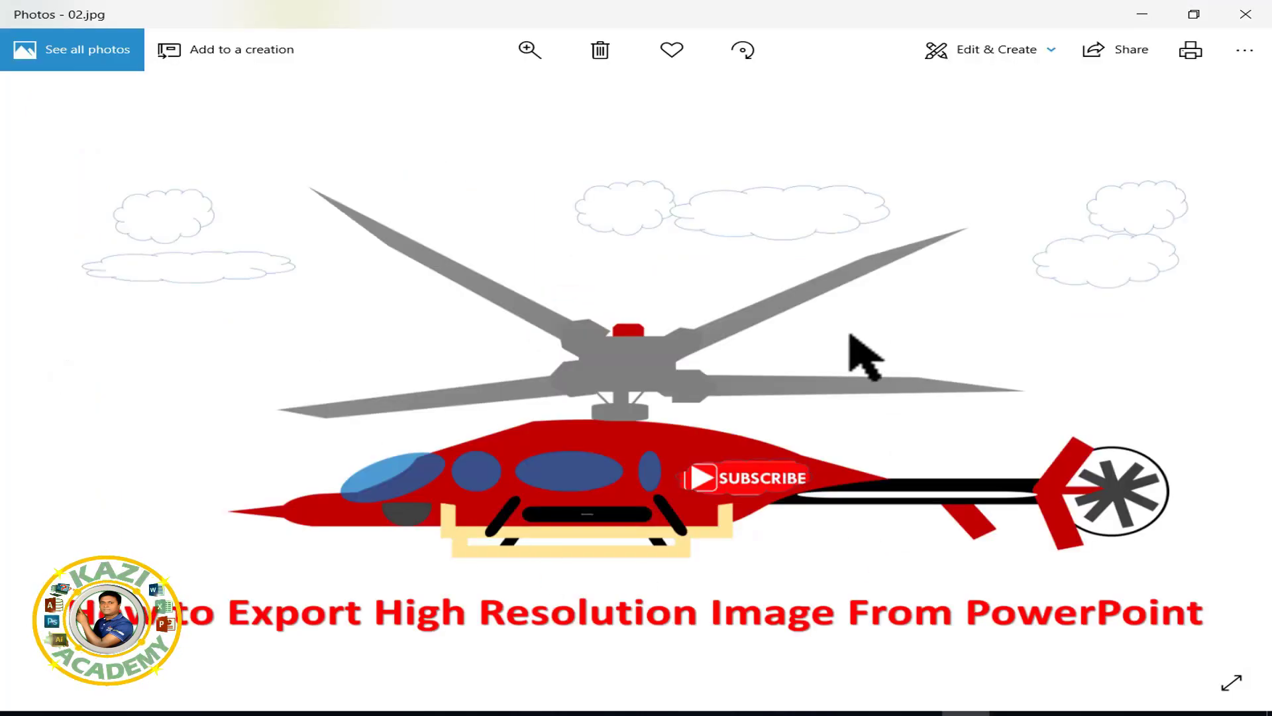
Step: Zoom and pan across the SUBSCRIBE lettering in 02.jpg, then close Photos with Alt+F4
{"action": "scroll", "coordinate": [851, 335], "scroll_direction": "up", "scroll_amount": 2}
{"action": "scroll", "coordinate": [851, 335], "scroll_direction": "up", "scroll_amount": 3}
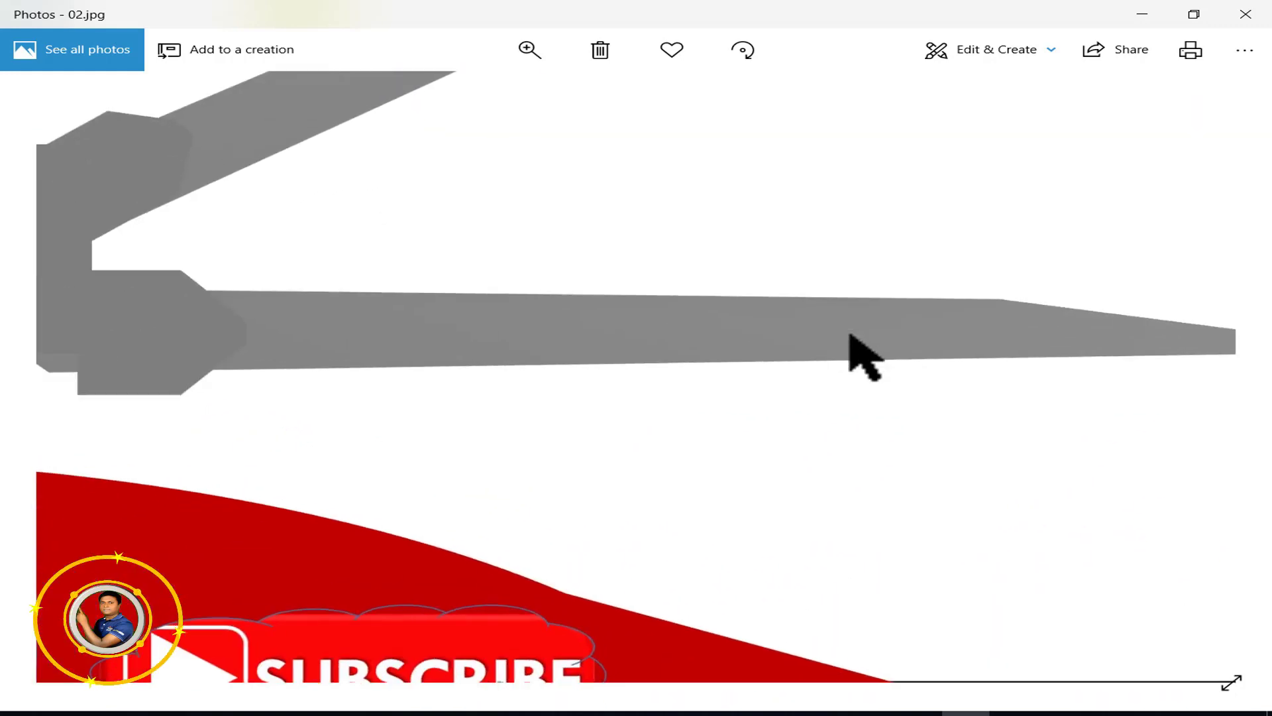
{"action": "left_click_drag", "start_coordinate": [769, 499], "coordinate": [837, 261]}
{"action": "left_click_drag", "start_coordinate": [780, 307], "coordinate": [949, 582]}
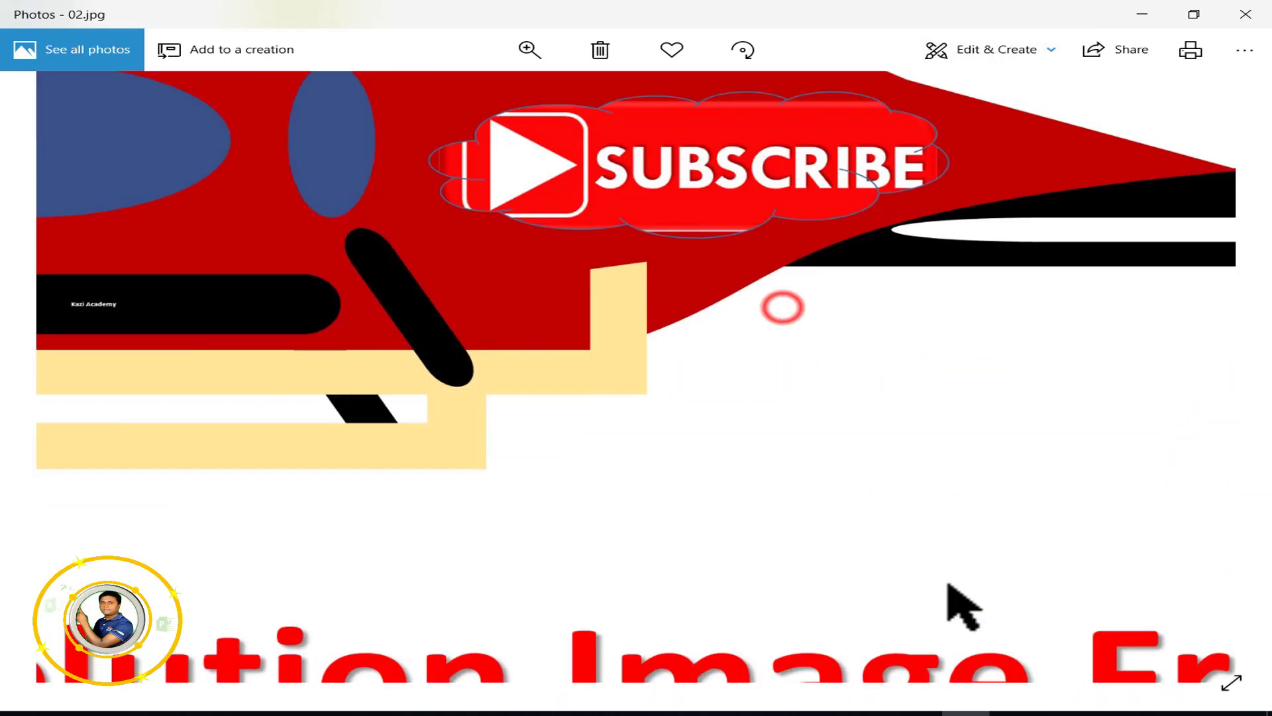
{"action": "scroll", "coordinate": [866, 449], "scroll_direction": "up", "scroll_amount": 3}
{"action": "scroll", "coordinate": [866, 449], "scroll_direction": "up", "scroll_amount": 3}
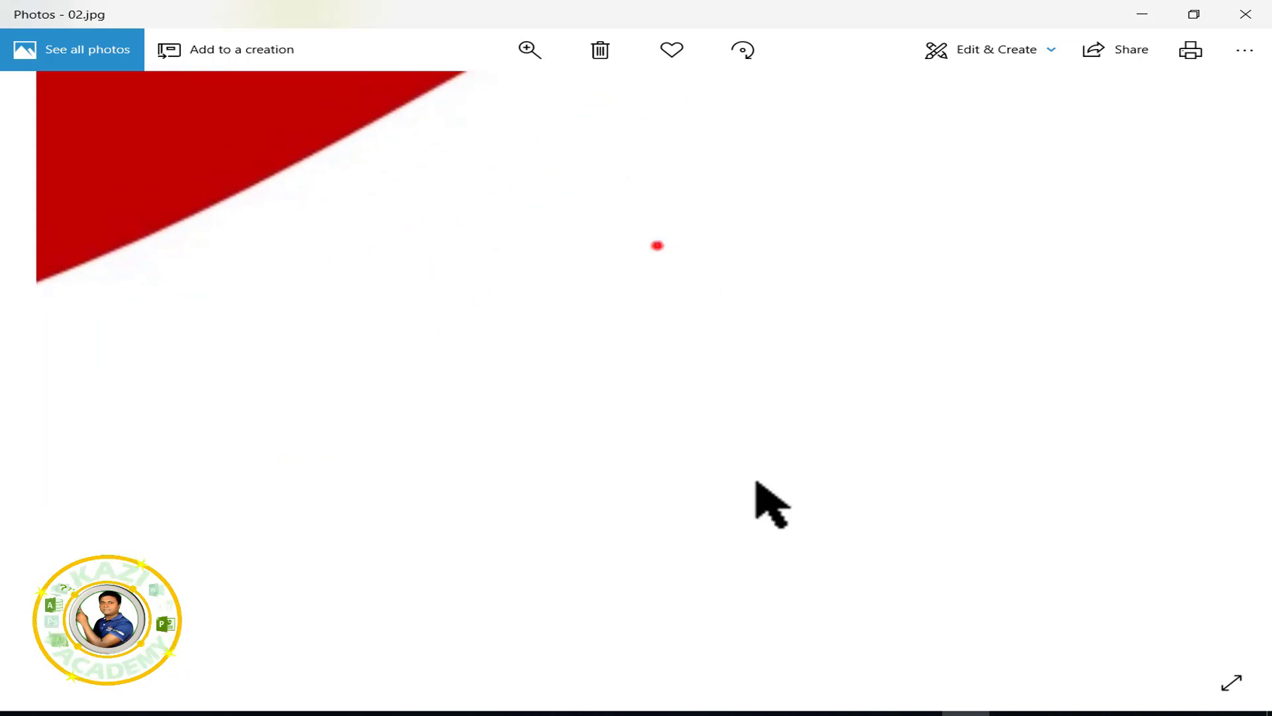
{"action": "mouse_move", "coordinate": [755, 482]}
{"action": "left_mouse_down"}
{"action": "mouse_move", "coordinate": [693, 377]}
{"action": "mouse_move", "coordinate": [705, 460]}
{"action": "left_mouse_up"}
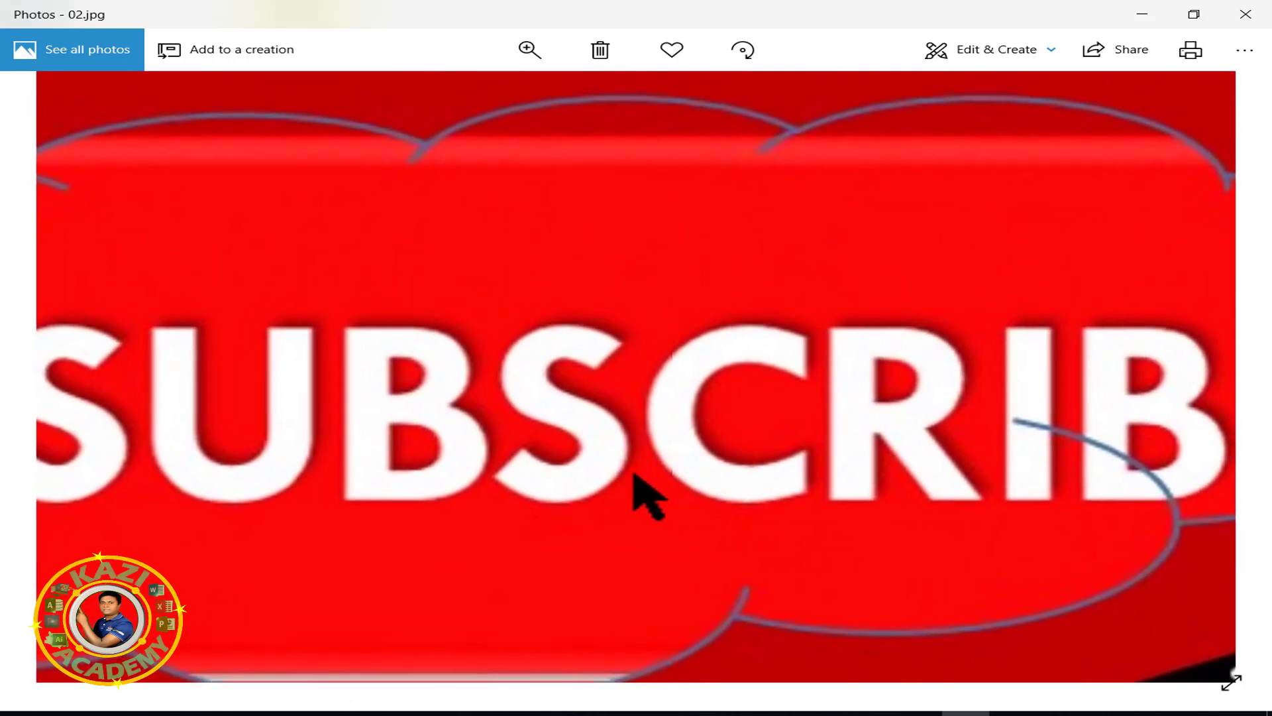
{"action": "scroll", "coordinate": [733, 511], "scroll_direction": "up", "scroll_amount": 2}
{"action": "scroll", "coordinate": [798, 463], "scroll_direction": "down", "scroll_amount": 1}
{"action": "scroll", "coordinate": [844, 460], "scroll_direction": "up", "scroll_amount": 2}
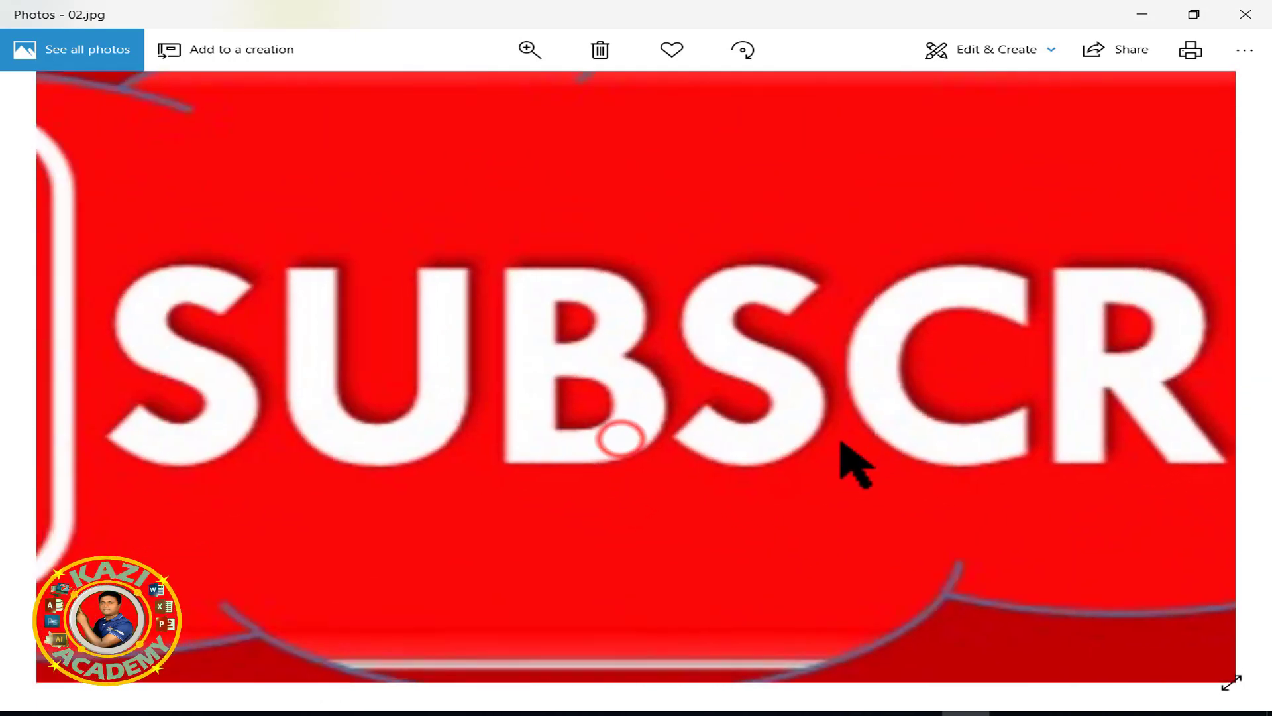
{"action": "left_click_drag", "start_coordinate": [855, 446], "coordinate": [623, 346]}
{"action": "scroll", "coordinate": [530, 361], "scroll_direction": "down", "scroll_amount": 1}
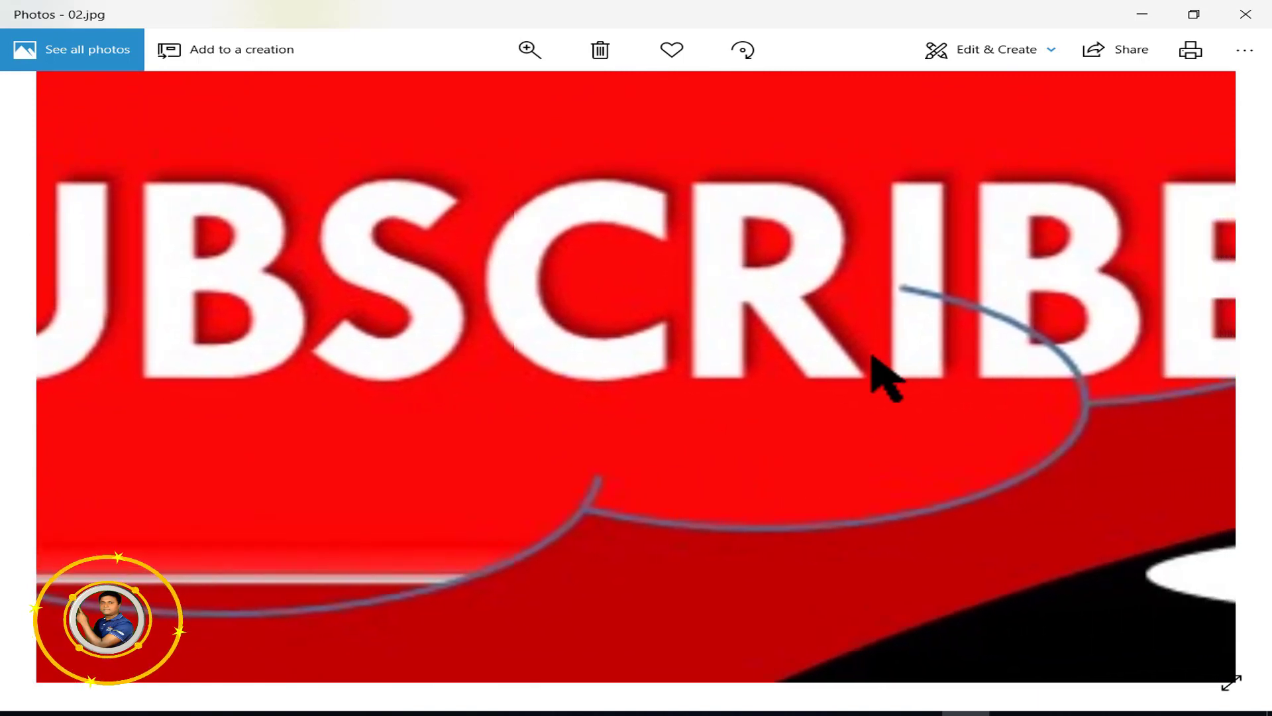
{"action": "scroll", "coordinate": [835, 385], "scroll_direction": "up", "scroll_amount": 1}
{"action": "scroll", "coordinate": [802, 401], "scroll_direction": "down", "scroll_amount": 1}
{"action": "key", "text": "alt+F4"}
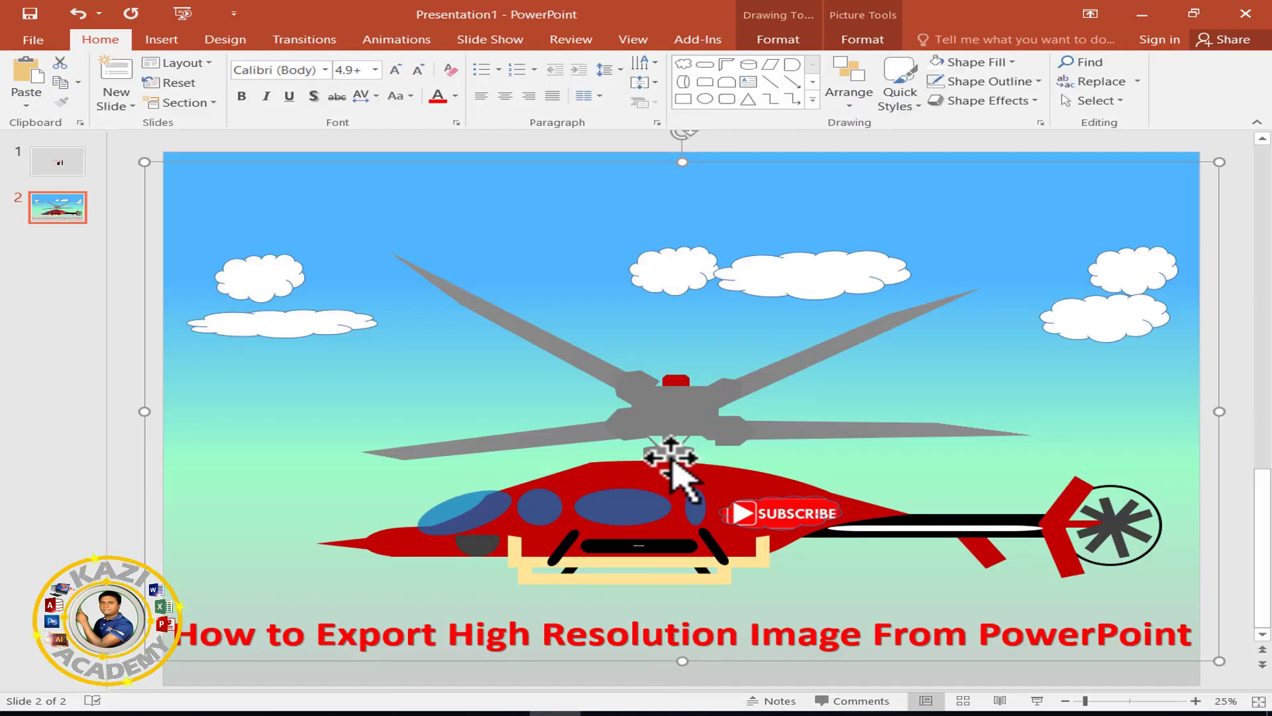
Step: Save only the current slide as JPEG Presentation1 into the H folder and open it
{"action": "left_click", "coordinate": [33, 40]}
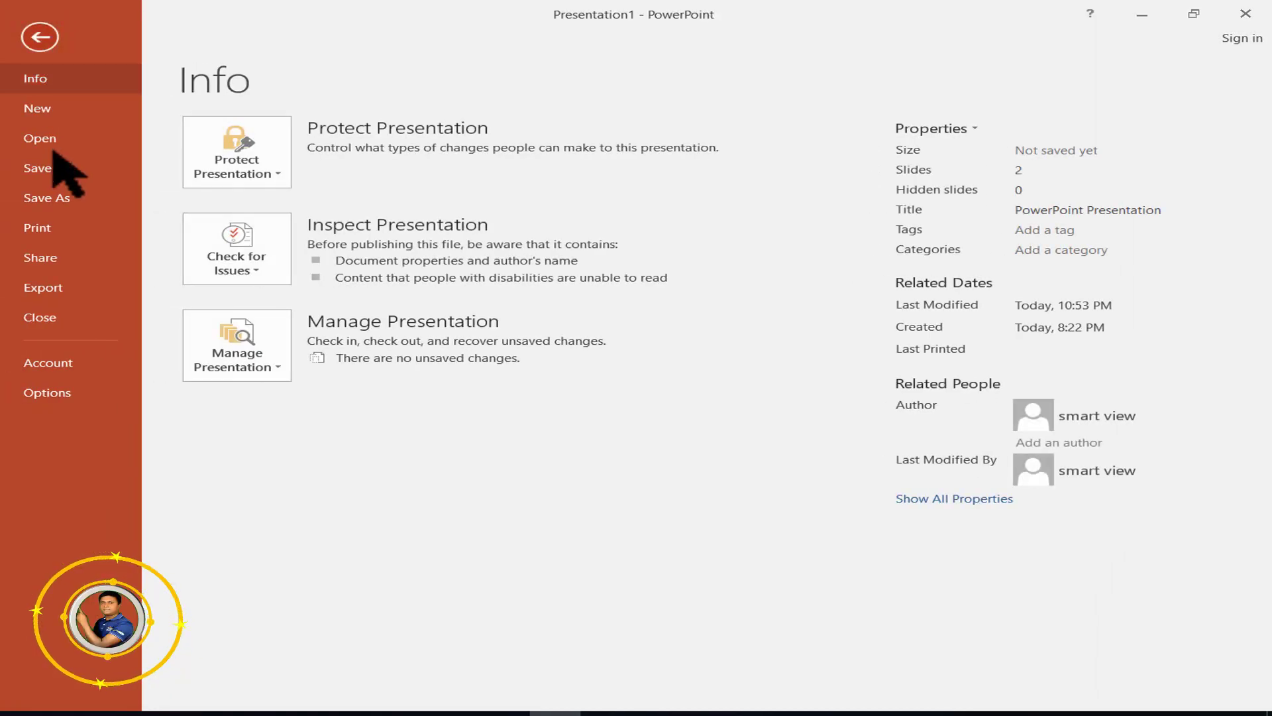
{"action": "left_click", "coordinate": [63, 198]}
{"action": "left_click", "coordinate": [278, 275]}
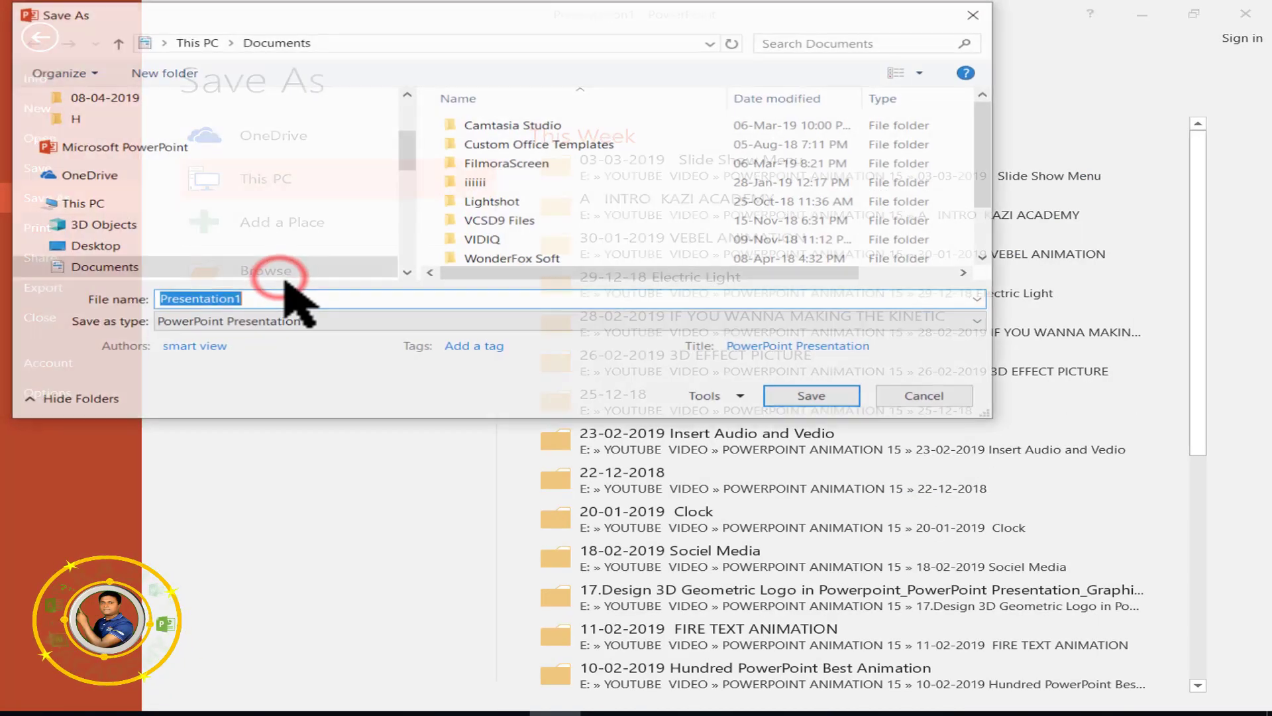
{"action": "left_click", "coordinate": [384, 327]}
{"action": "left_click", "coordinate": [832, 404]}
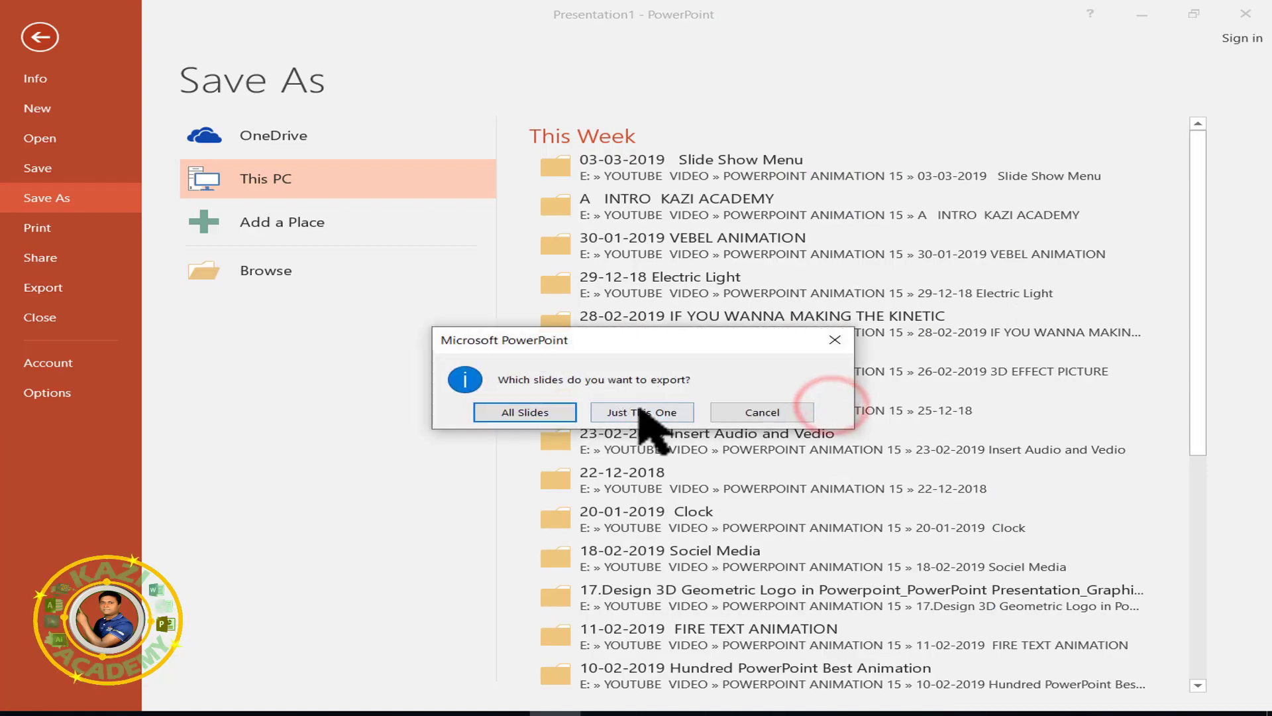
{"action": "left_click", "coordinate": [641, 428]}
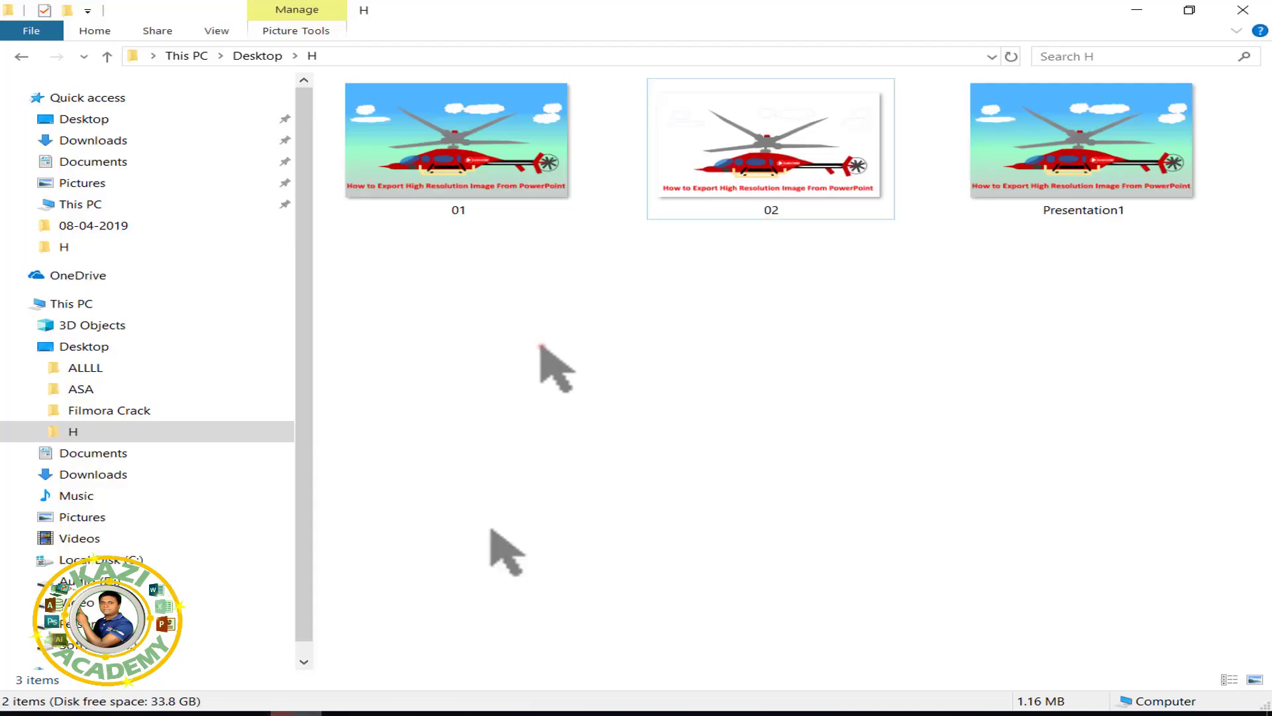
{"action": "left_click", "coordinate": [539, 347]}
{"action": "double_click", "coordinate": [1060, 164]}
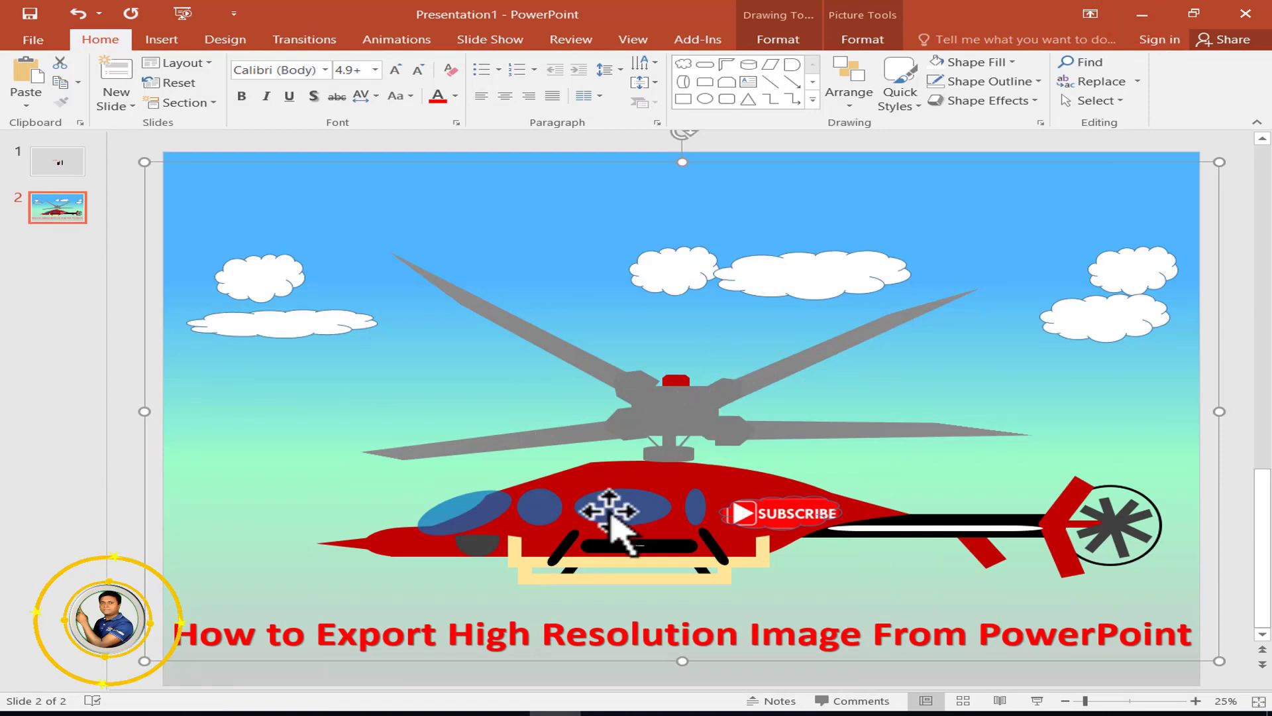
Step: Save the helicopter graphic as a JPEG picture named Picture2 in the H folder
{"action": "right_click", "coordinate": [671, 412]}
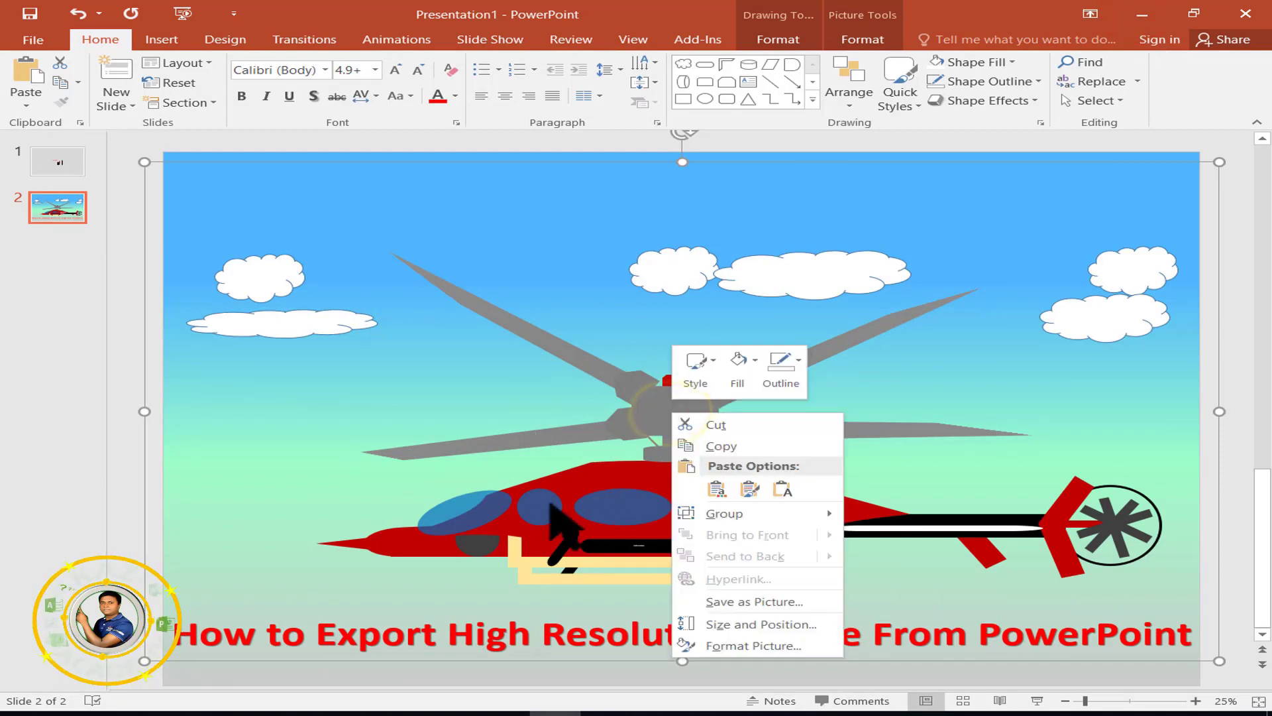
{"action": "left_click", "coordinate": [767, 601]}
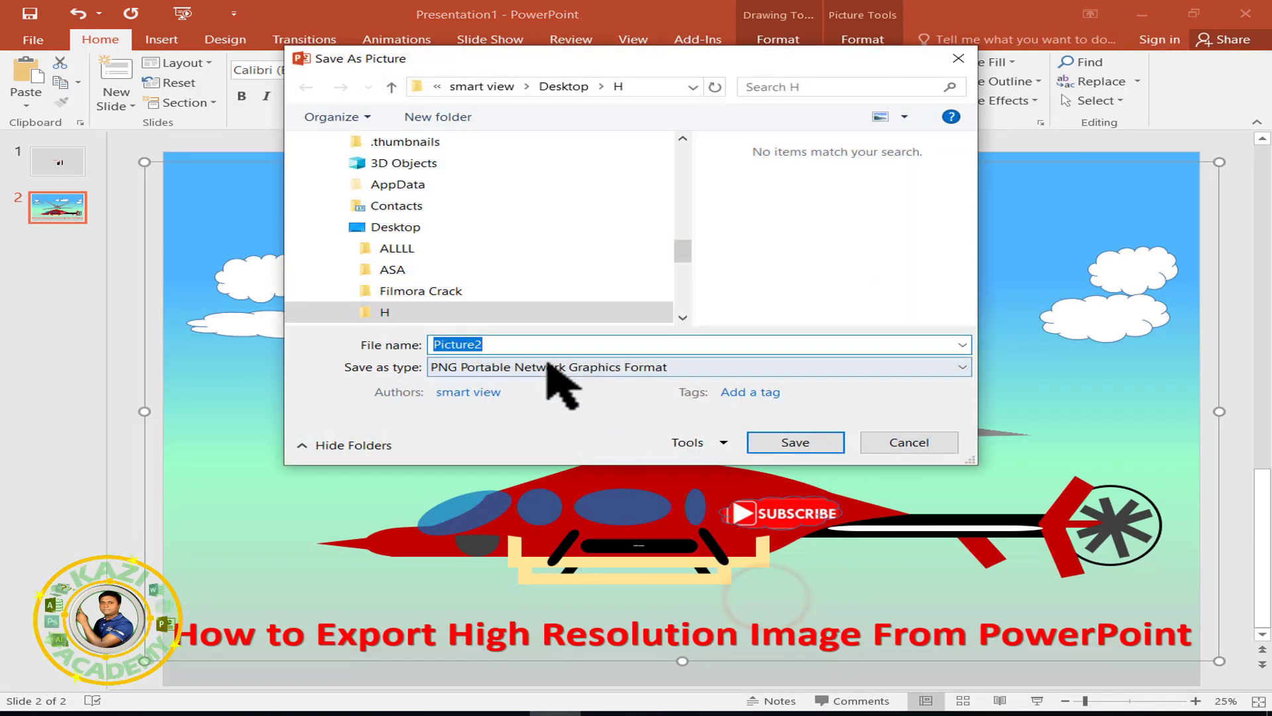
{"action": "left_click", "coordinate": [550, 366]}
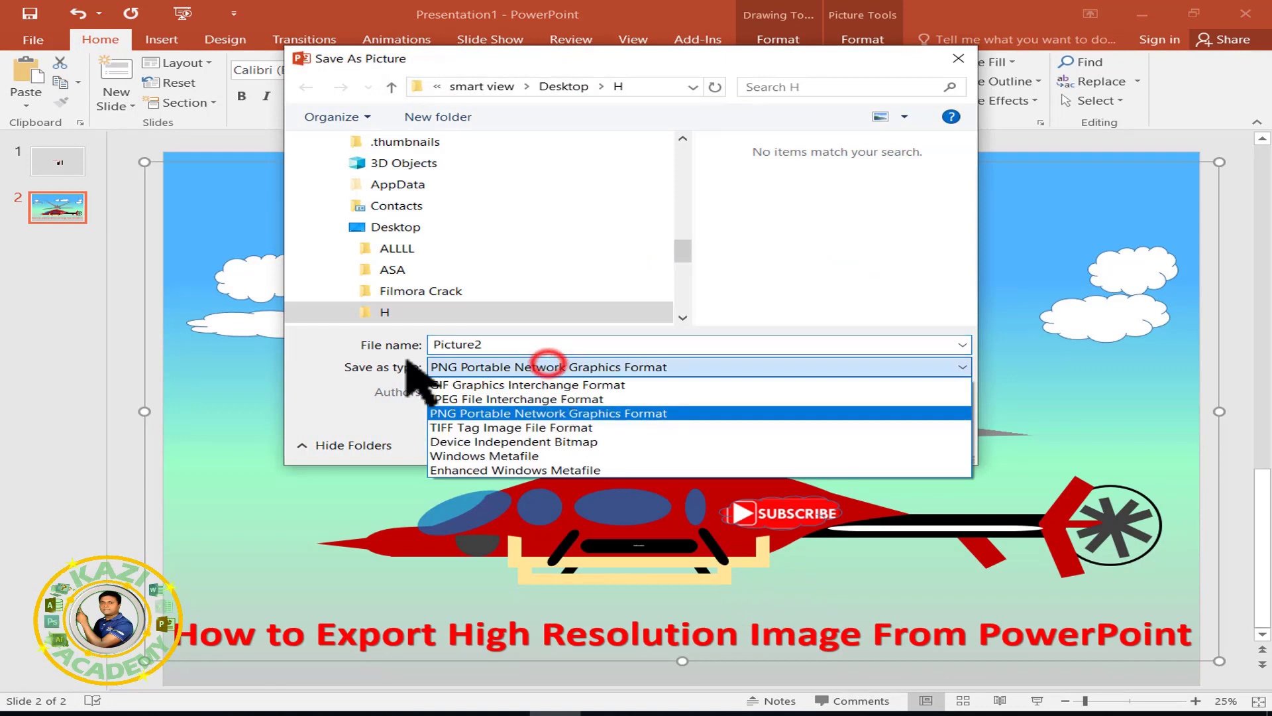
{"action": "left_click", "coordinate": [510, 399]}
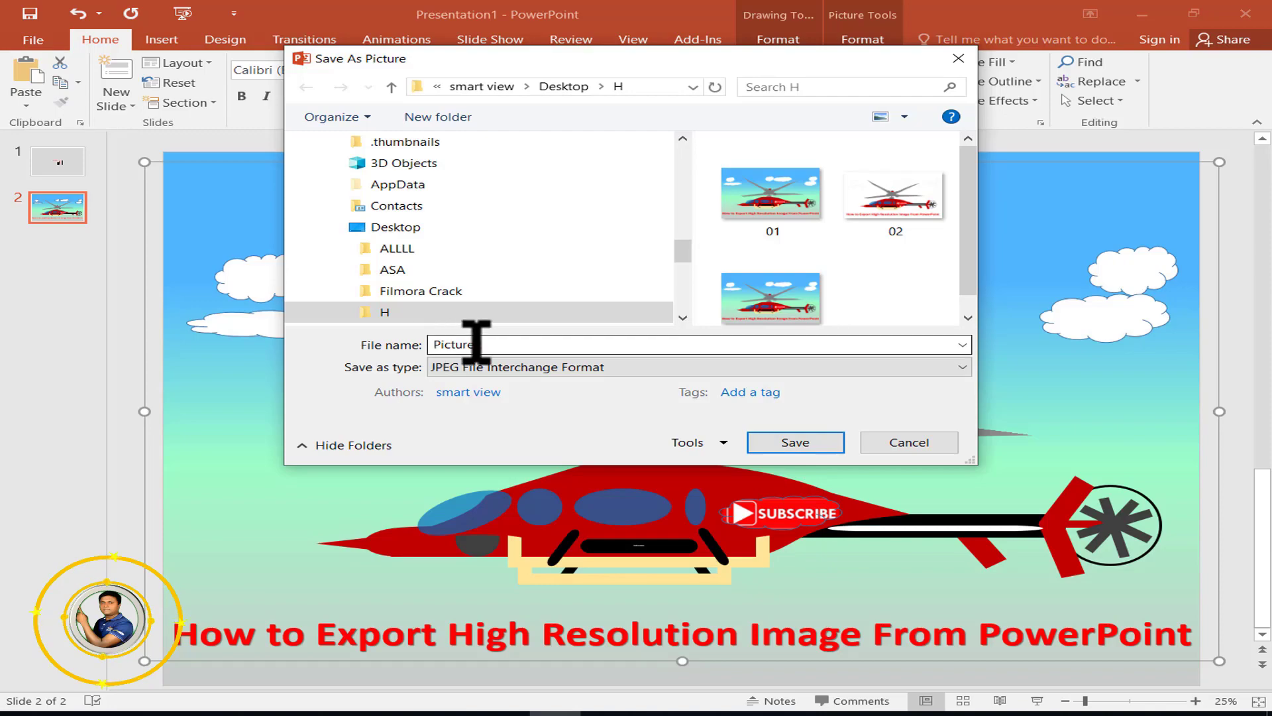
{"action": "left_click", "coordinate": [783, 442]}
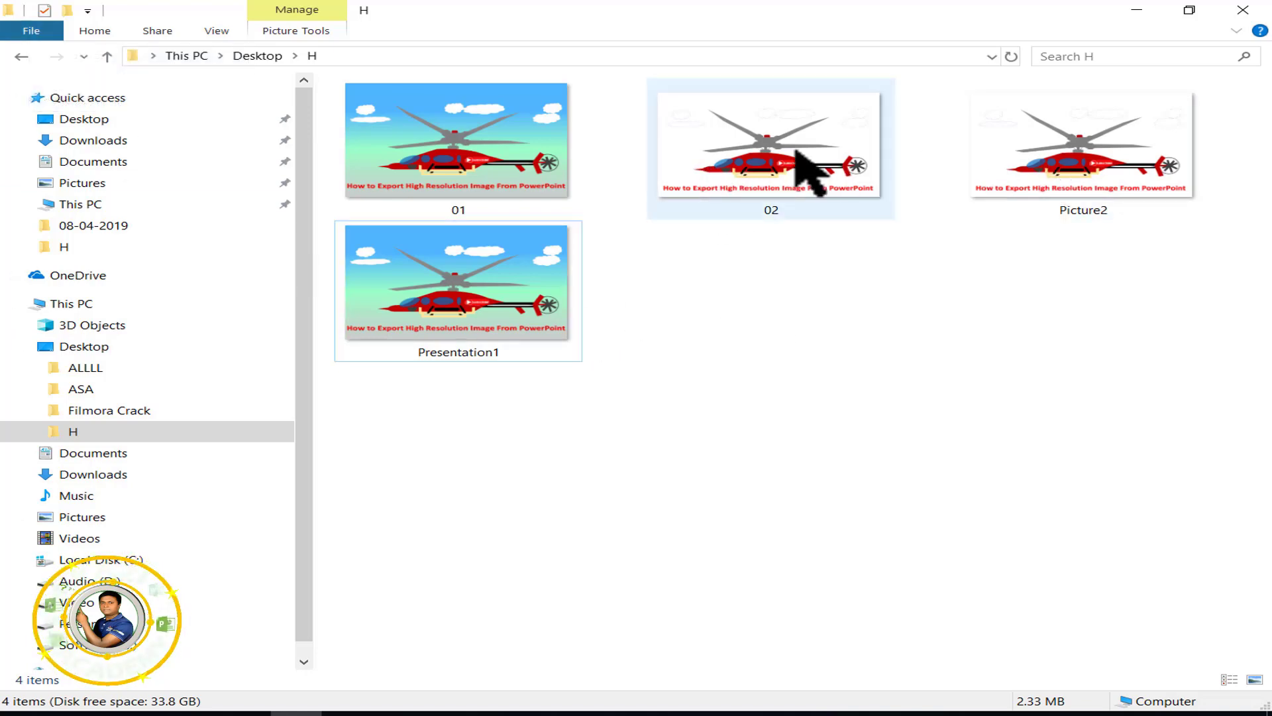
{"action": "mouse_move", "coordinate": [770, 150]}
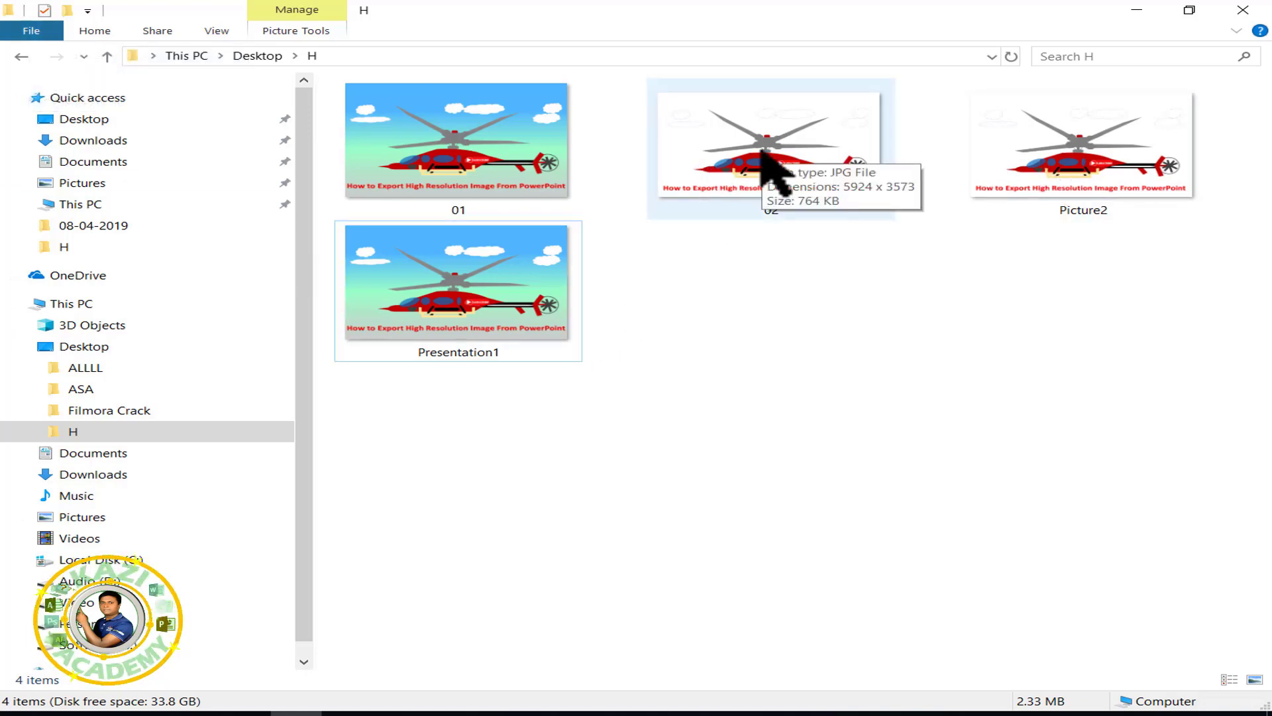
{"action": "right_click", "coordinate": [763, 159]}
{"action": "left_click", "coordinate": [677, 303]}
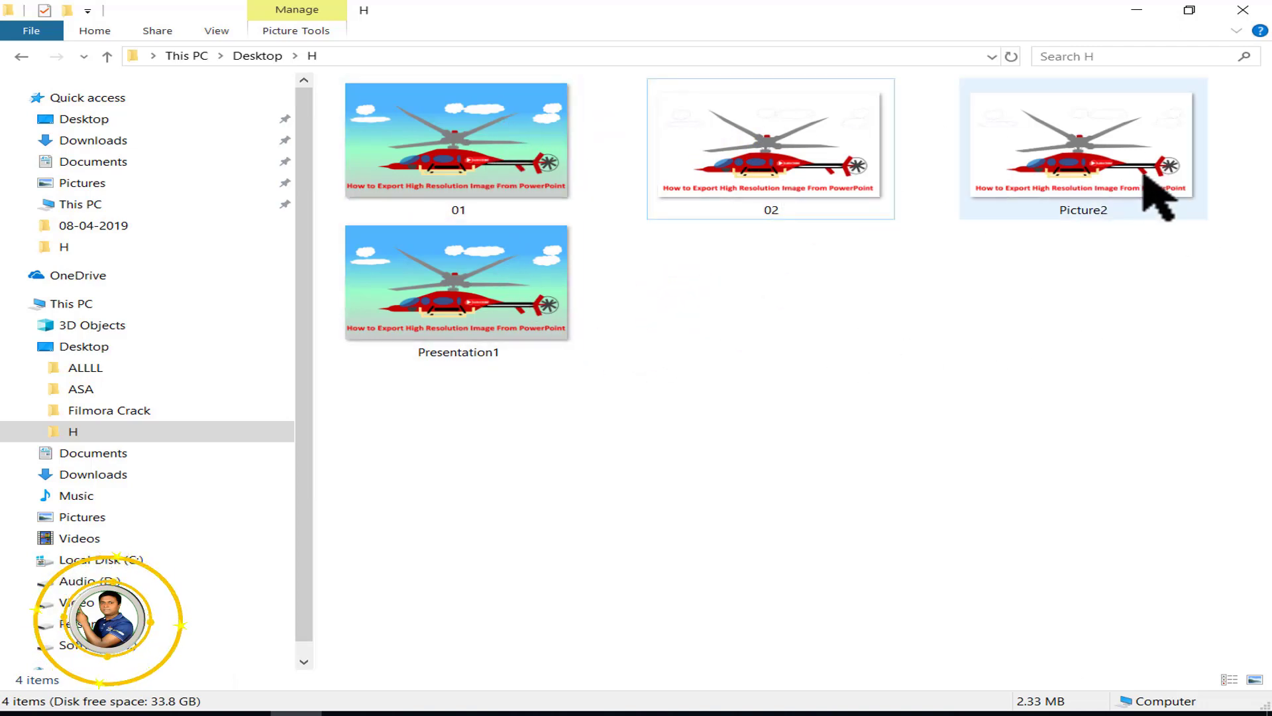
Step: Open Presentation1.jpg and zoom over the rotor, skids, High Resolution caption and tail, then close Photos
{"action": "double_click", "coordinate": [511, 285]}
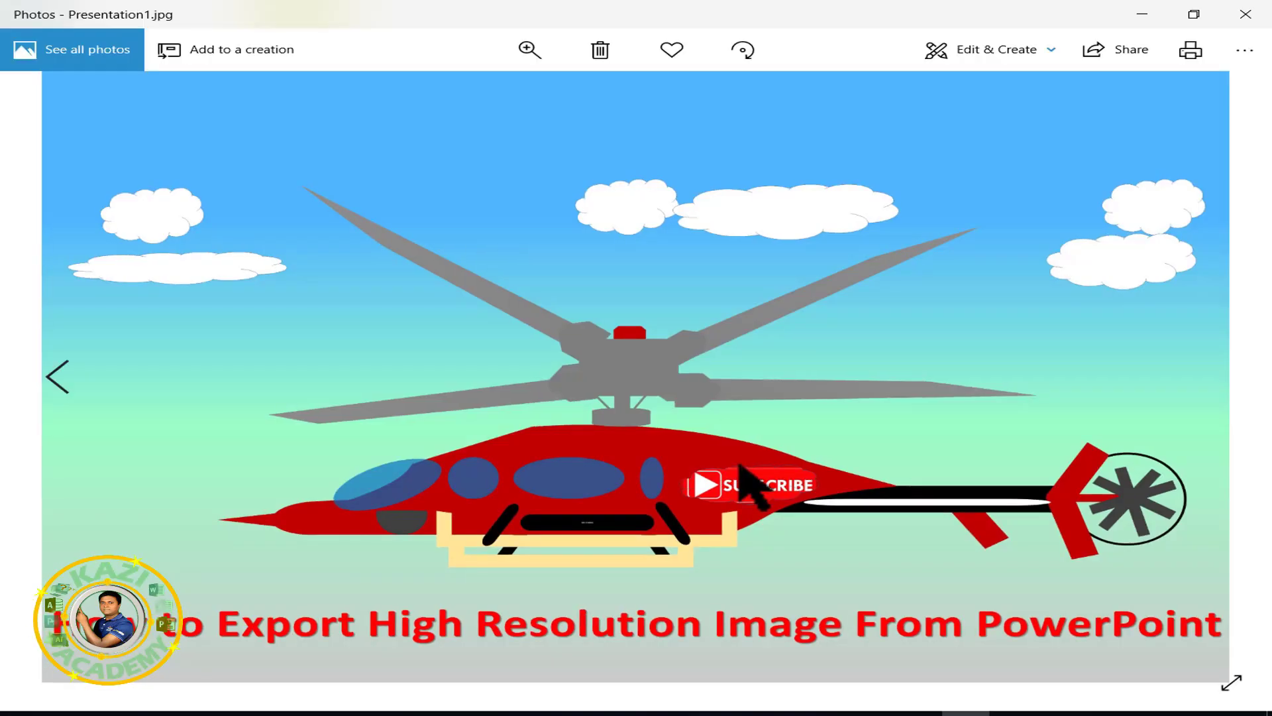
{"action": "scroll", "coordinate": [741, 465], "scroll_direction": "up", "scroll_amount": 1}
{"action": "scroll", "coordinate": [741, 465], "scroll_direction": "up", "scroll_amount": 1}
{"action": "scroll", "coordinate": [741, 465], "scroll_direction": "up", "scroll_amount": 1}
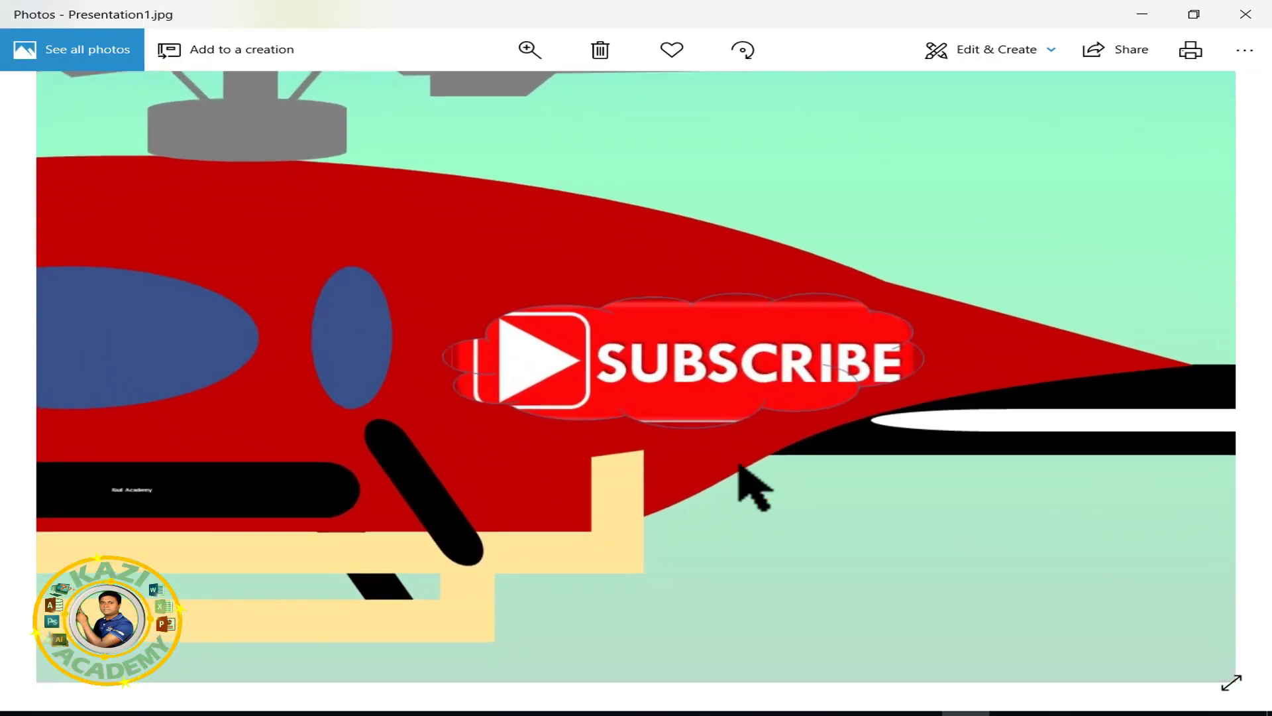
{"action": "left_click_drag", "start_coordinate": [406, 225], "coordinate": [668, 464]}
{"action": "left_click_drag", "start_coordinate": [414, 336], "coordinate": [762, 389]}
{"action": "left_click_drag", "start_coordinate": [670, 359], "coordinate": [704, 355]}
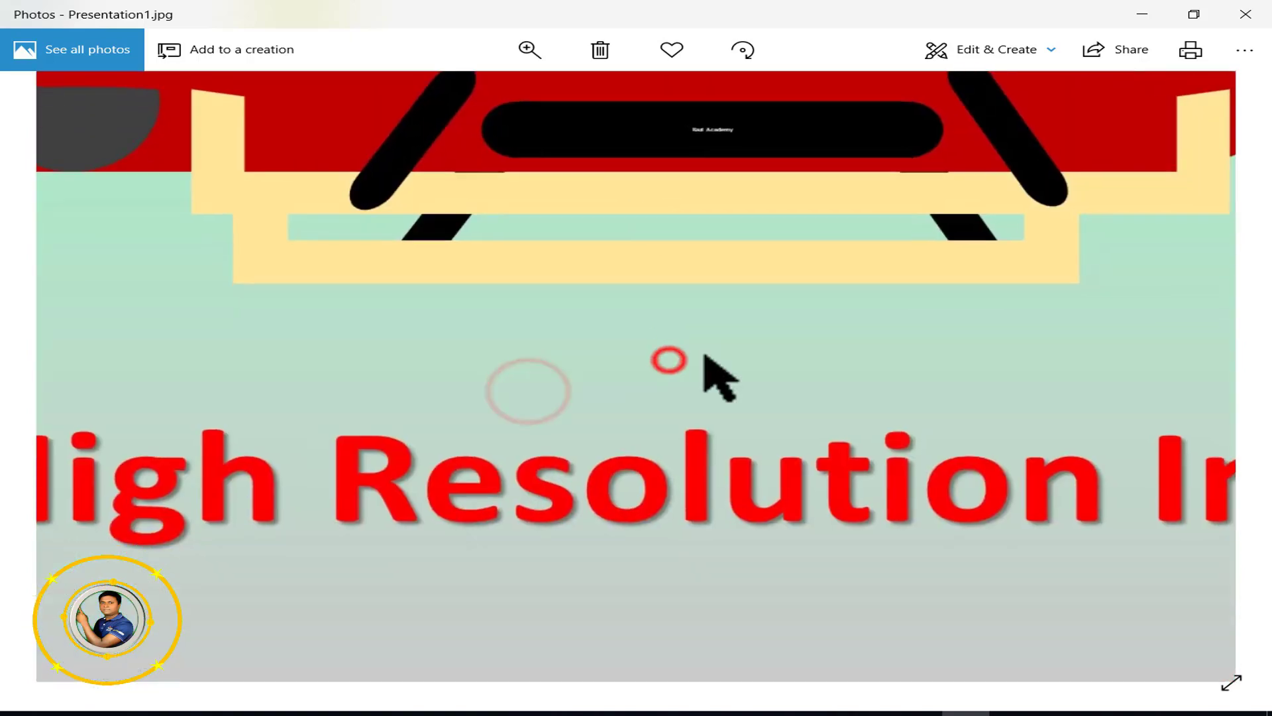
{"action": "left_click_drag", "start_coordinate": [896, 437], "coordinate": [630, 432]}
{"action": "left_click_drag", "start_coordinate": [966, 415], "coordinate": [710, 420]}
{"action": "scroll", "coordinate": [705, 407], "scroll_direction": "down", "scroll_amount": 2}
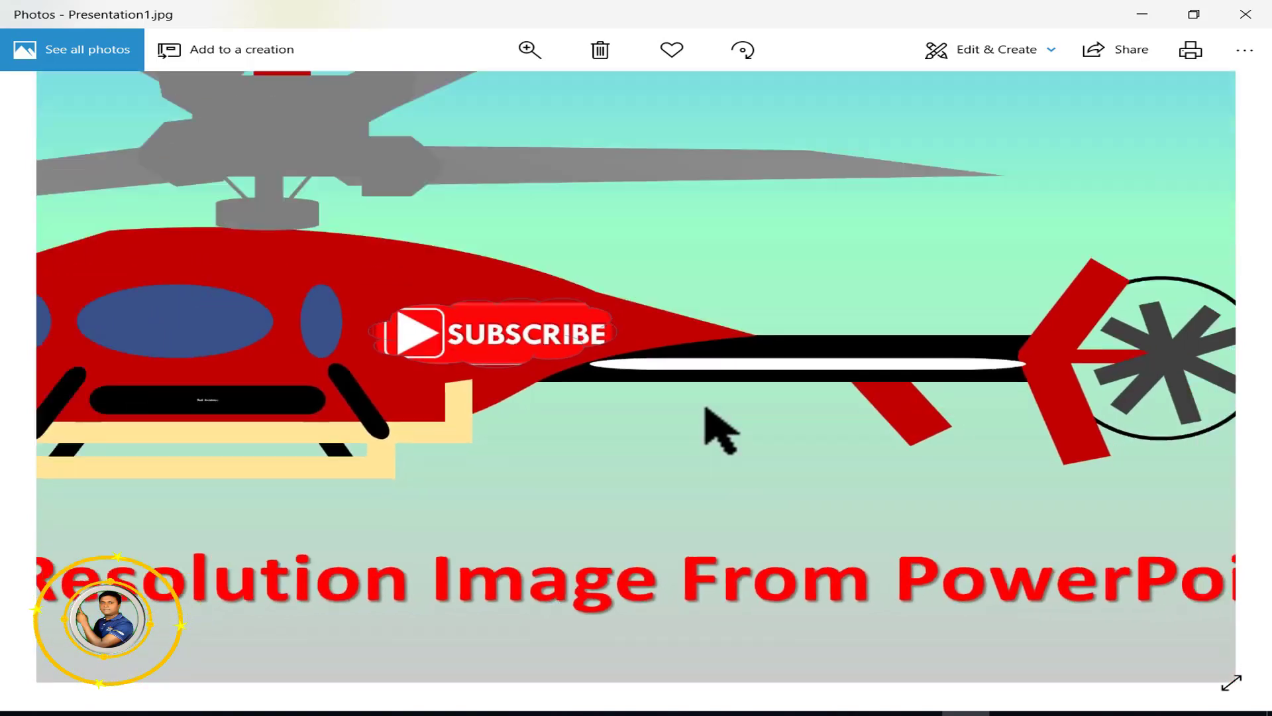
{"action": "scroll", "coordinate": [706, 408], "scroll_direction": "down", "scroll_amount": 2}
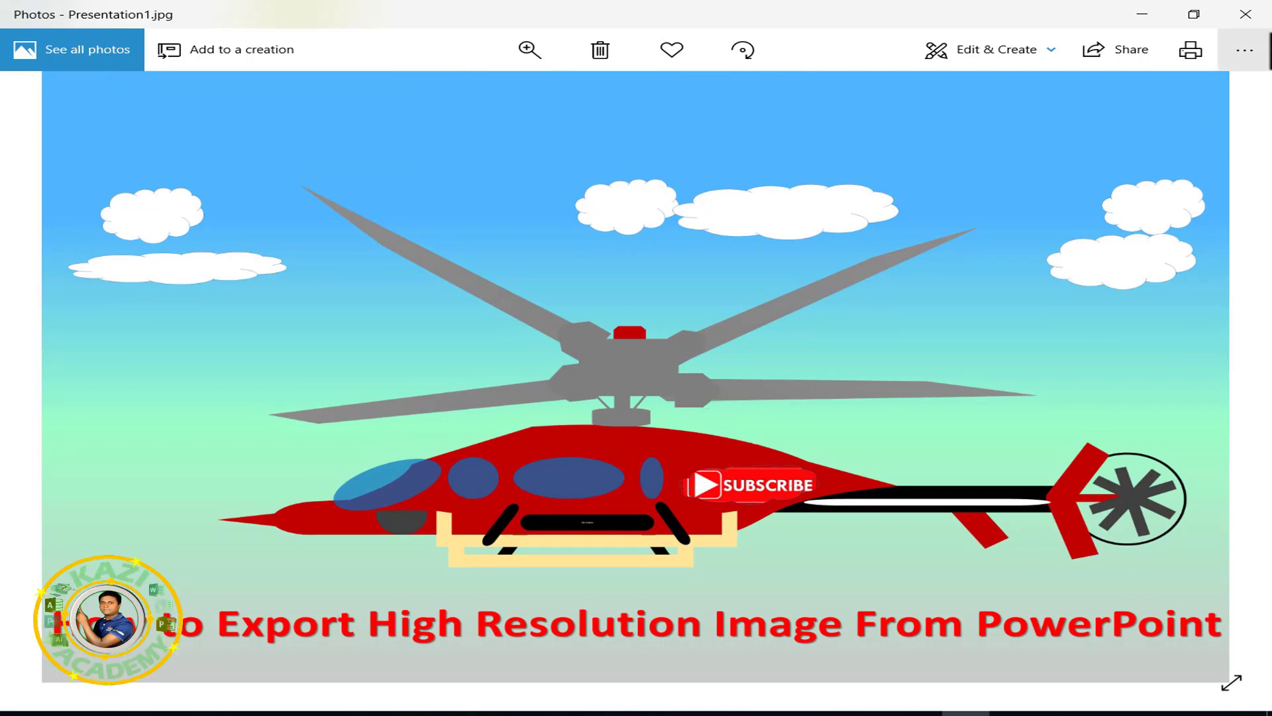
{"action": "left_click", "coordinate": [1245, 14]}
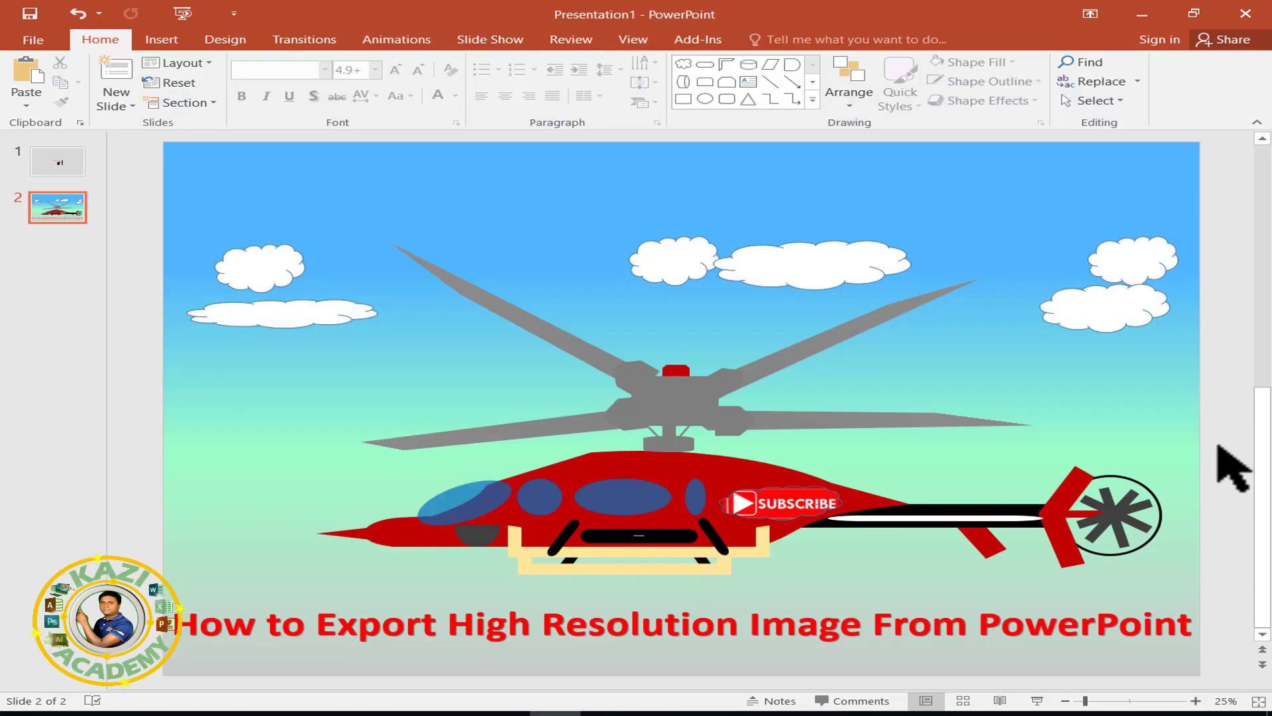